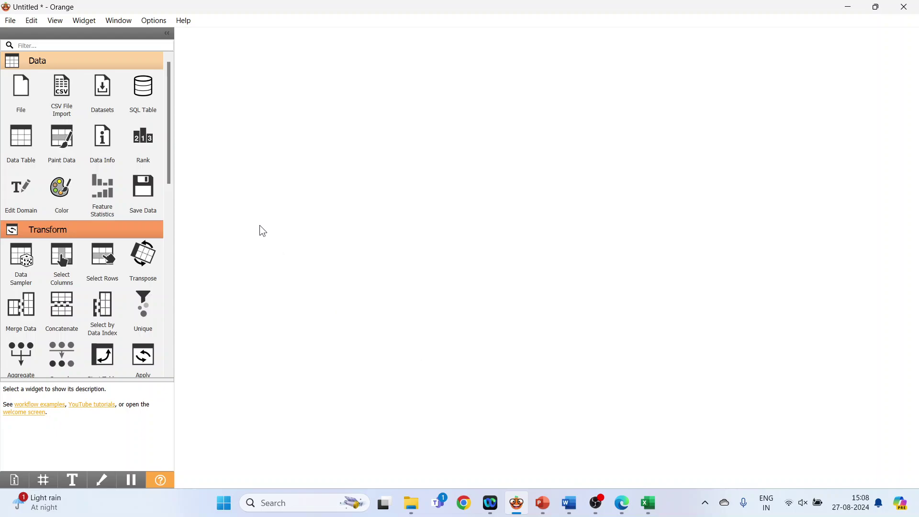
Step: Add two File widgets to the canvas, placing the second one below the first
{"action": "left_click", "coordinate": [28, 103]}
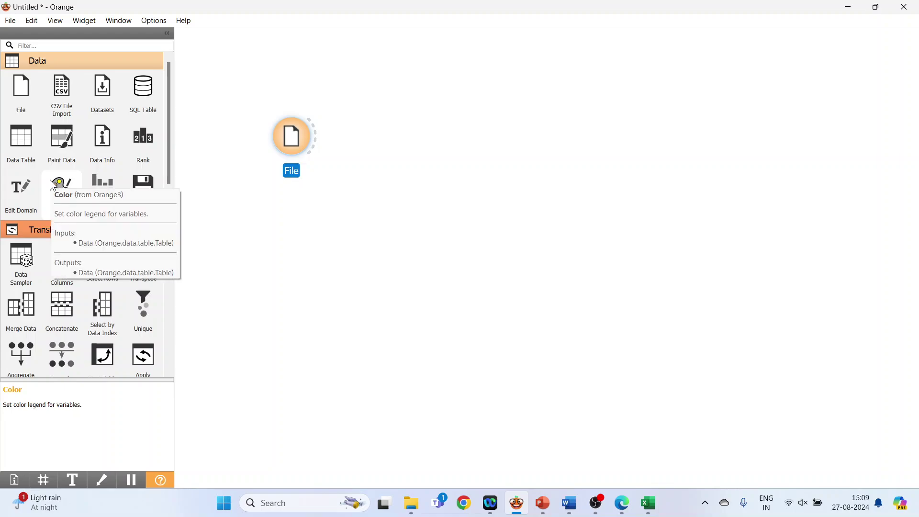
{"action": "left_click", "coordinate": [20, 103]}
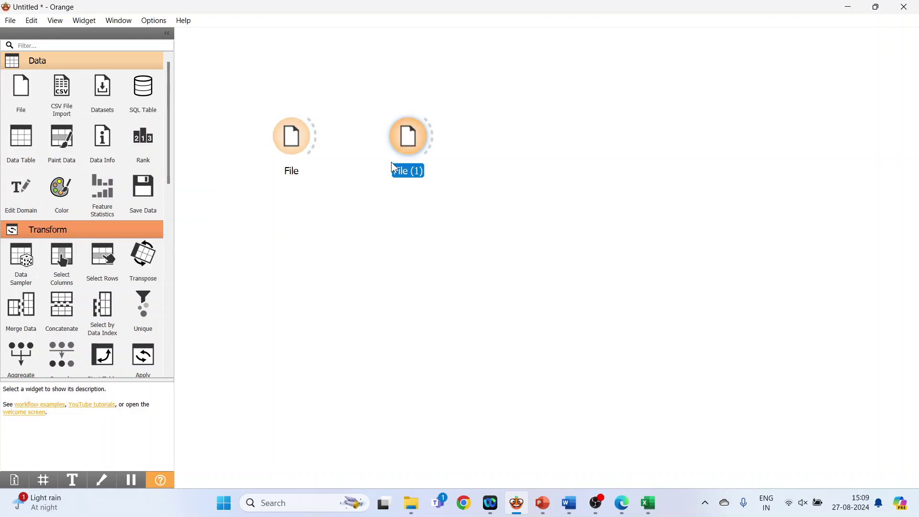
{"action": "left_click_drag", "start_coordinate": [408, 138], "coordinate": [294, 269]}
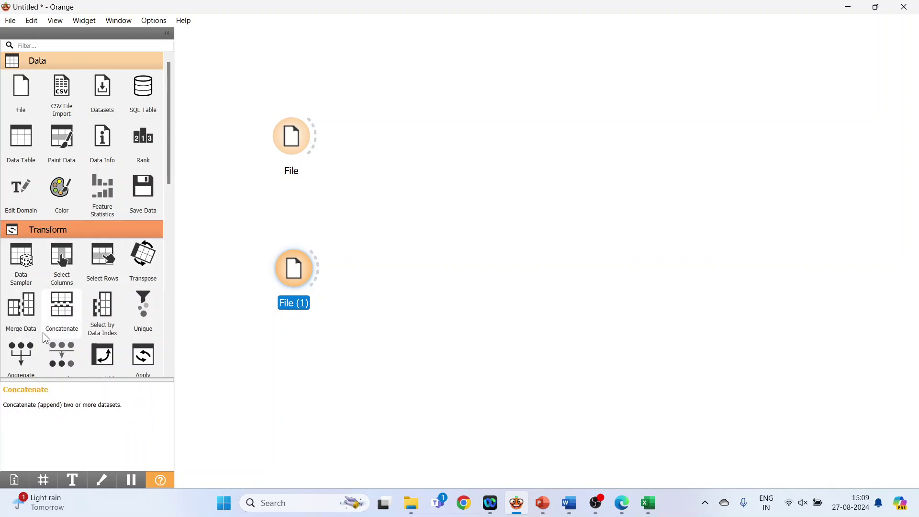
Step: Add a Merge Data widget between the two File widgets and link both to it, the upper as Data and the lower as Extra Data
{"action": "left_click", "coordinate": [24, 320]}
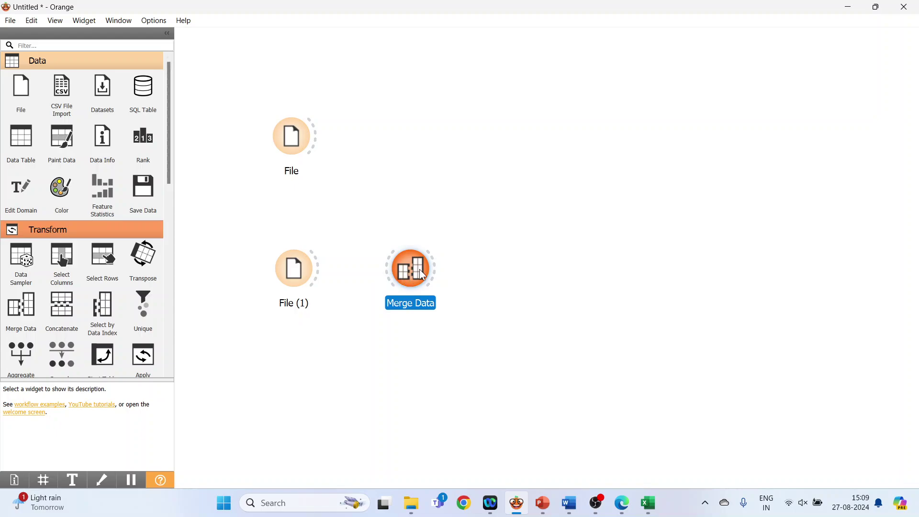
{"action": "left_click_drag", "start_coordinate": [425, 302], "coordinate": [435, 227]}
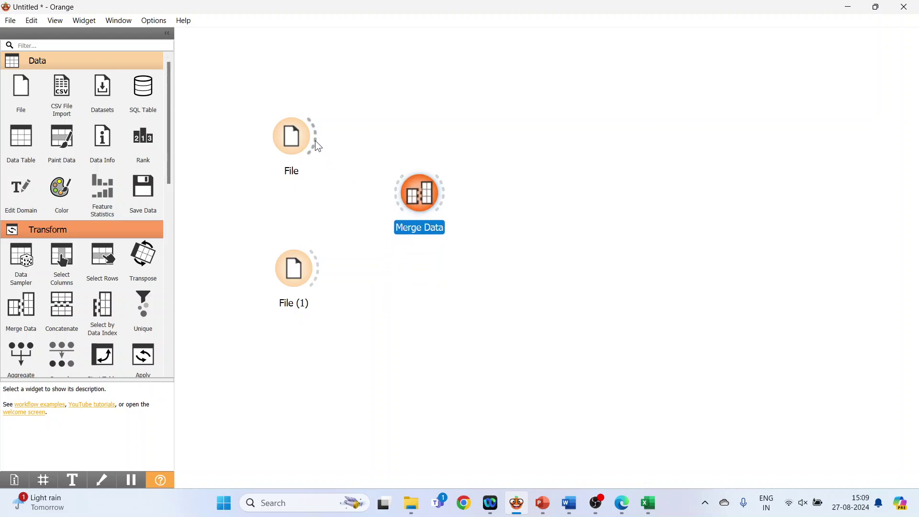
{"action": "left_click_drag", "start_coordinate": [319, 146], "coordinate": [396, 193]}
{"action": "left_click_drag", "start_coordinate": [319, 276], "coordinate": [398, 203]}
Step: Try the three merging options of Merge Data, leaving it on Append columns from Extra data, and close its settings
{"action": "double_click", "coordinate": [419, 201]}
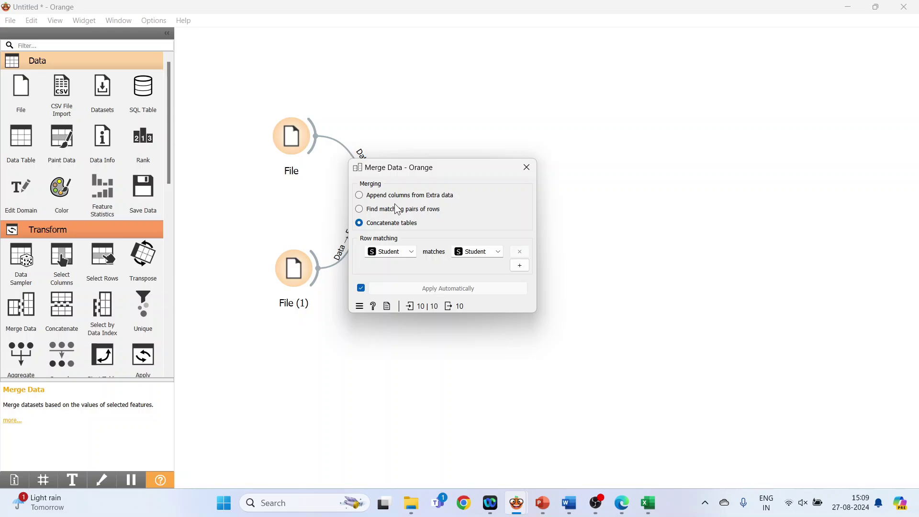
{"action": "left_click", "coordinate": [362, 199]}
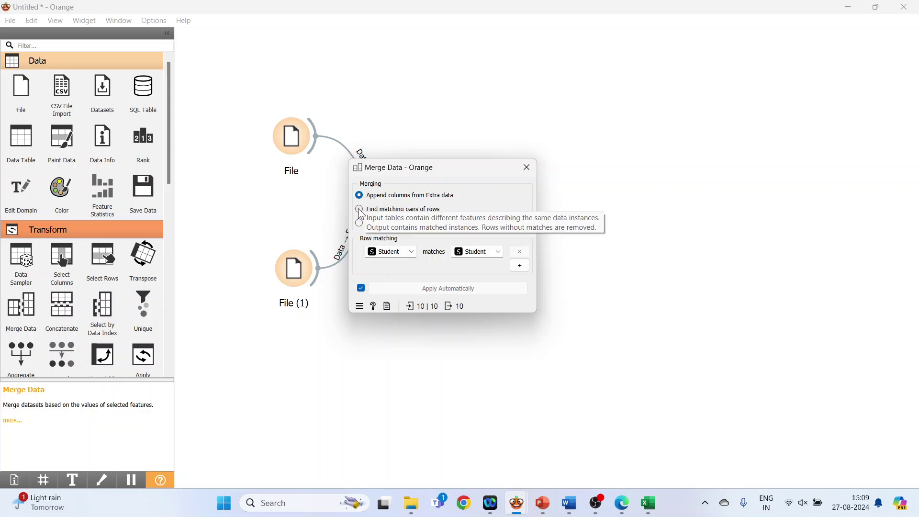
{"action": "left_click", "coordinate": [361, 211]}
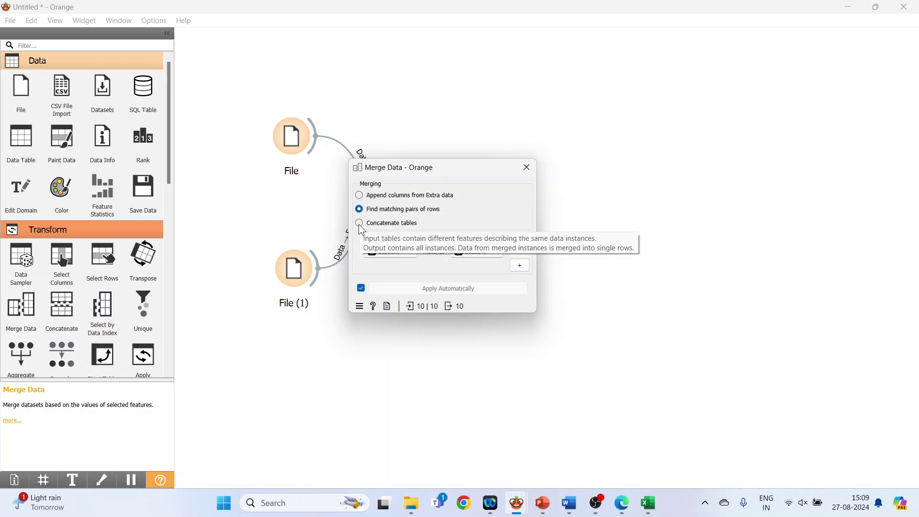
{"action": "left_click", "coordinate": [361, 225]}
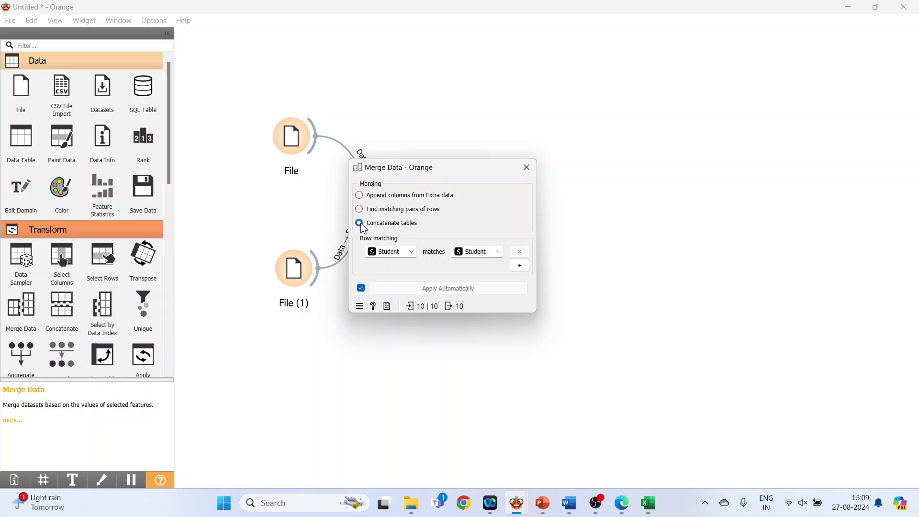
{"action": "left_click", "coordinate": [362, 196]}
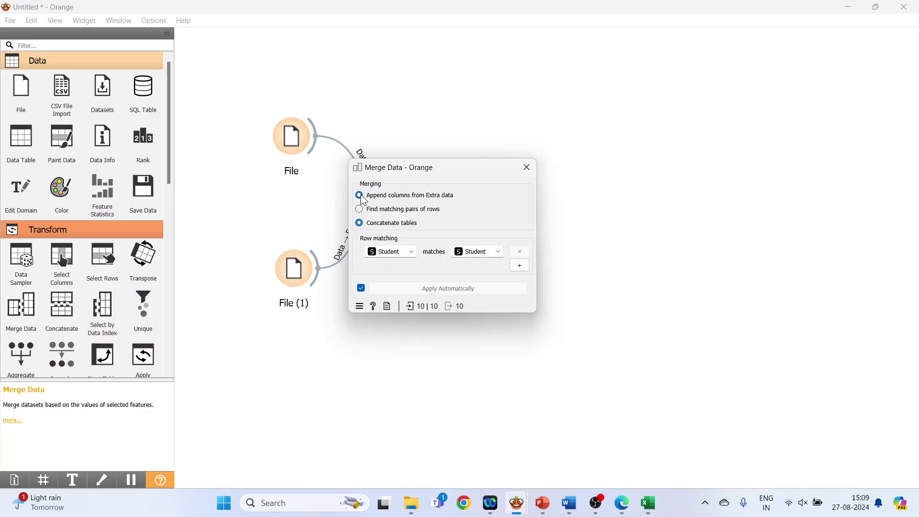
{"action": "left_click", "coordinate": [527, 168]}
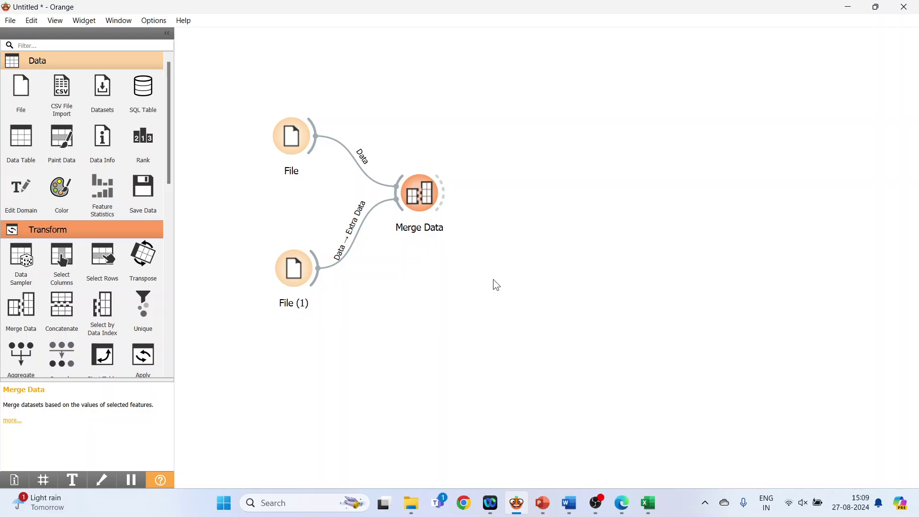
Step: Switch to the Section A workbook in Excel and examine its Serial No., Student and Marks columns
{"action": "mouse_move", "coordinate": [653, 507]}
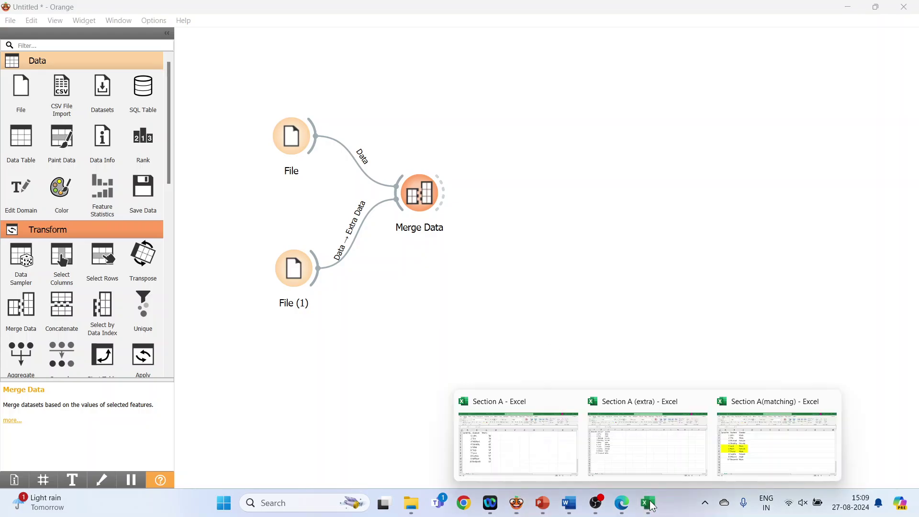
{"action": "left_click", "coordinate": [566, 469]}
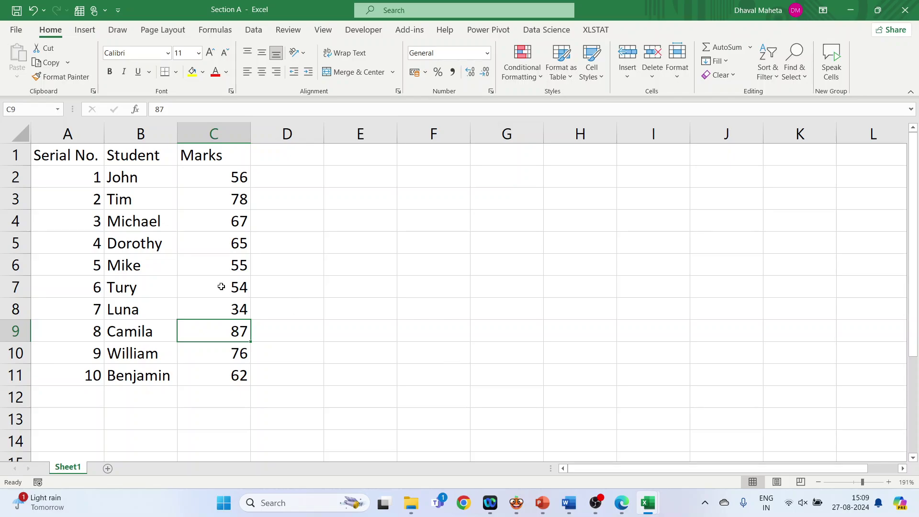
{"action": "left_click_drag", "start_coordinate": [63, 159], "coordinate": [84, 369]}
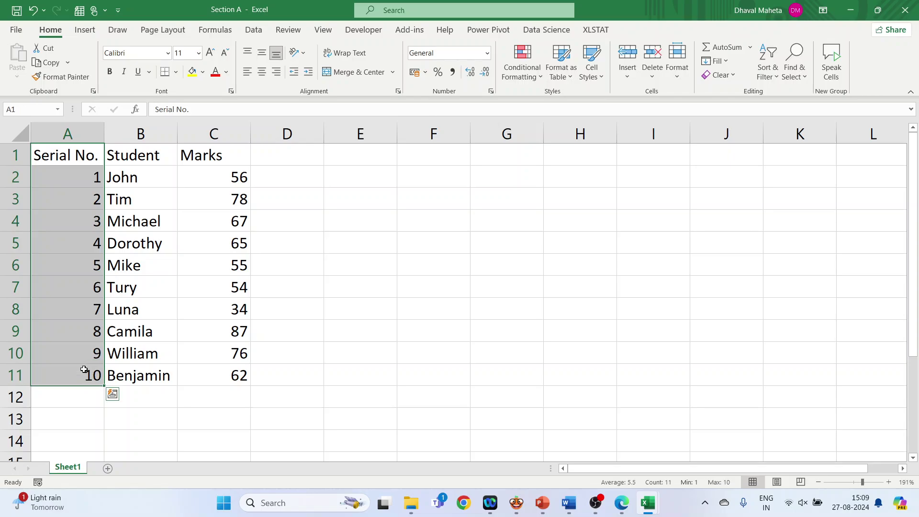
{"action": "left_click_drag", "start_coordinate": [140, 160], "coordinate": [141, 381]}
{"action": "left_click_drag", "start_coordinate": [216, 154], "coordinate": [219, 366]}
Step: Switch to the Section A (extra) workbook, enlarge its view, and examine the Serial No., Student and Gender columns
{"action": "mouse_move", "coordinate": [654, 506]}
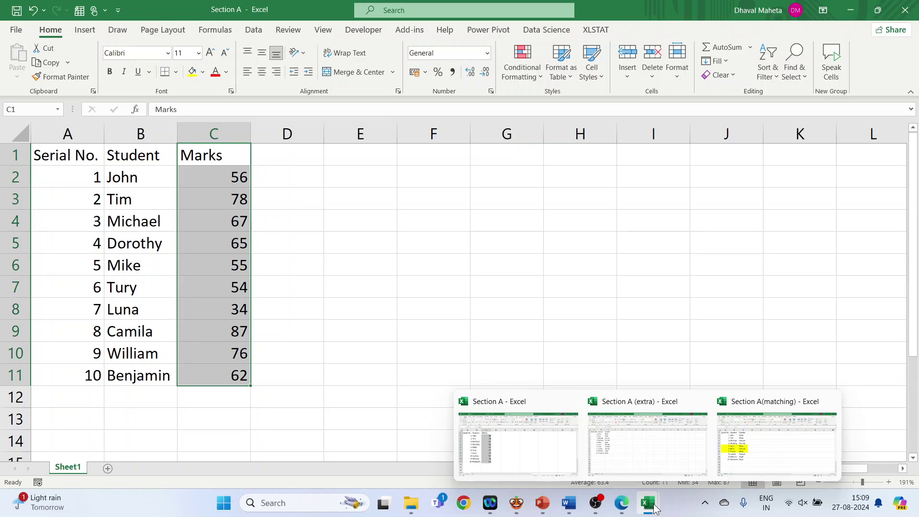
{"action": "left_click", "coordinate": [654, 449]}
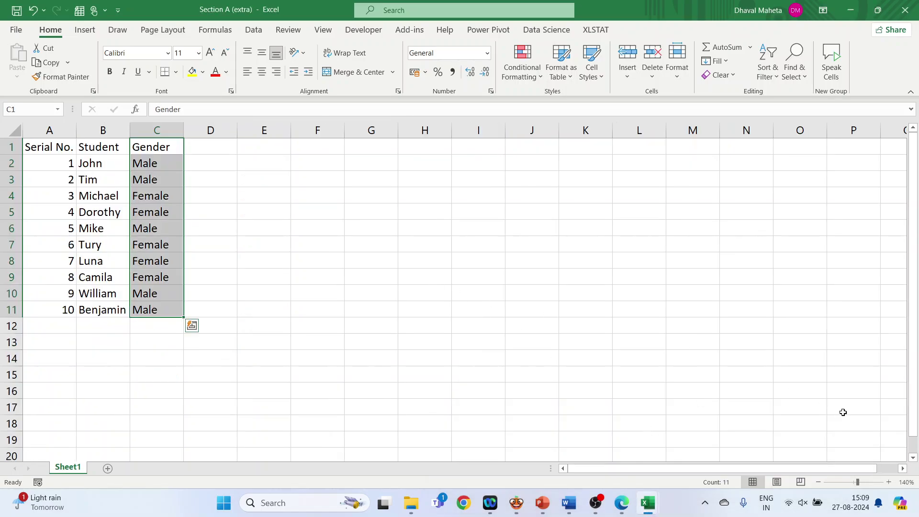
{"action": "left_click", "coordinate": [889, 482]}
{"action": "left_click", "coordinate": [889, 483]}
{"action": "left_click", "coordinate": [889, 483]}
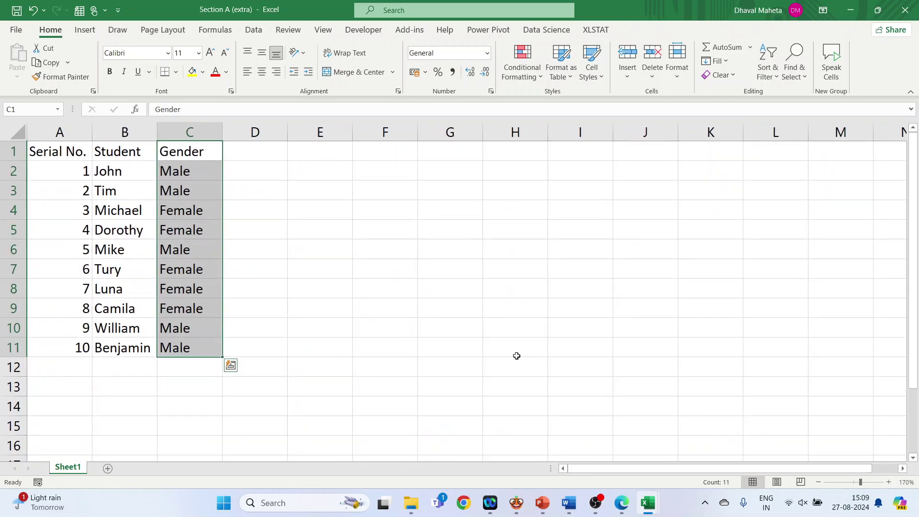
{"action": "left_click_drag", "start_coordinate": [41, 148], "coordinate": [68, 341]}
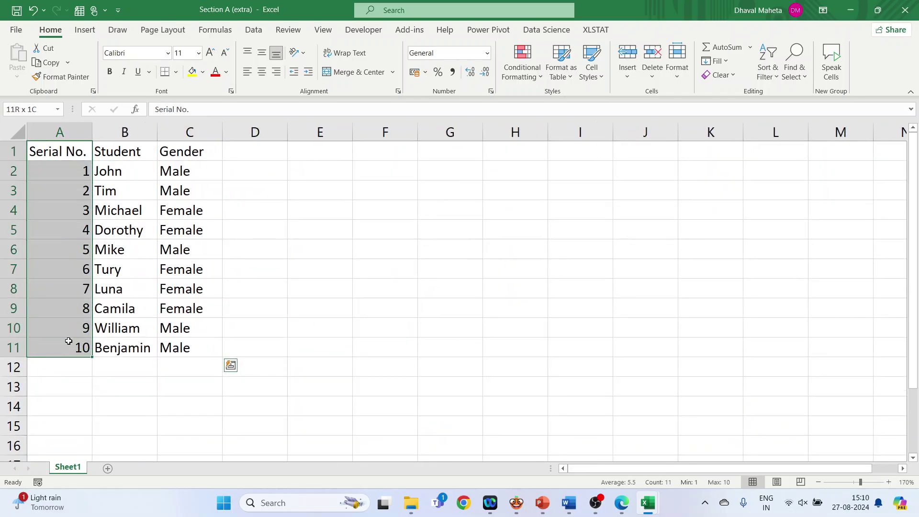
{"action": "left_click_drag", "start_coordinate": [138, 155], "coordinate": [129, 348]}
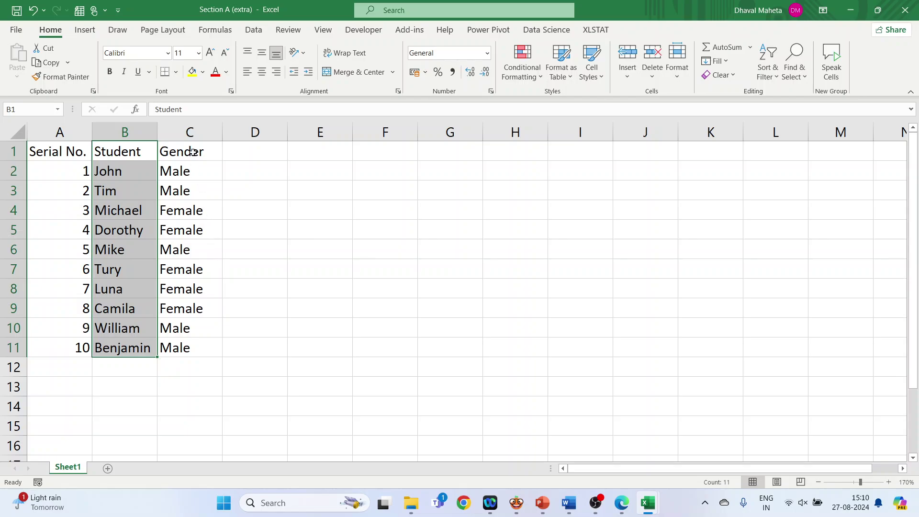
{"action": "left_click_drag", "start_coordinate": [189, 153], "coordinate": [188, 349]}
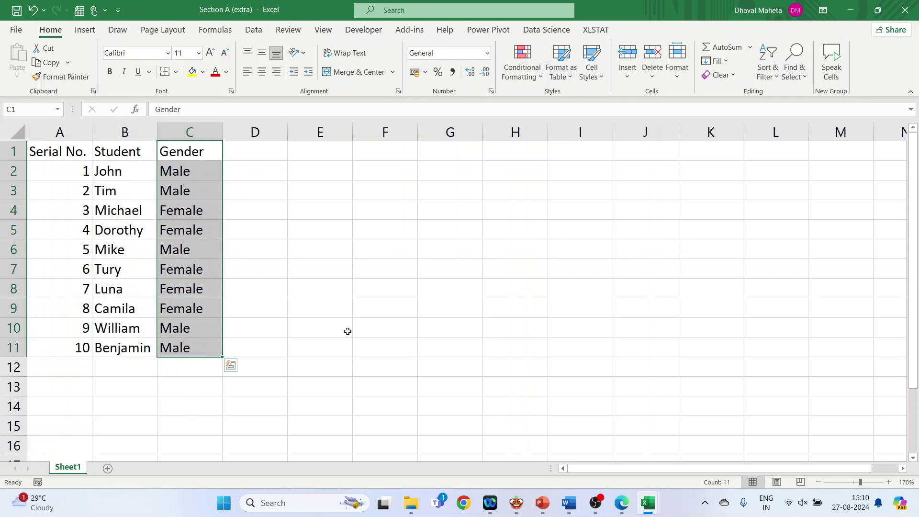
Step: Switch back to Orange and load the Section A workbook from the Data File folder into the first File widget
{"action": "mouse_move", "coordinate": [516, 501]}
{"action": "left_click", "coordinate": [493, 430]}
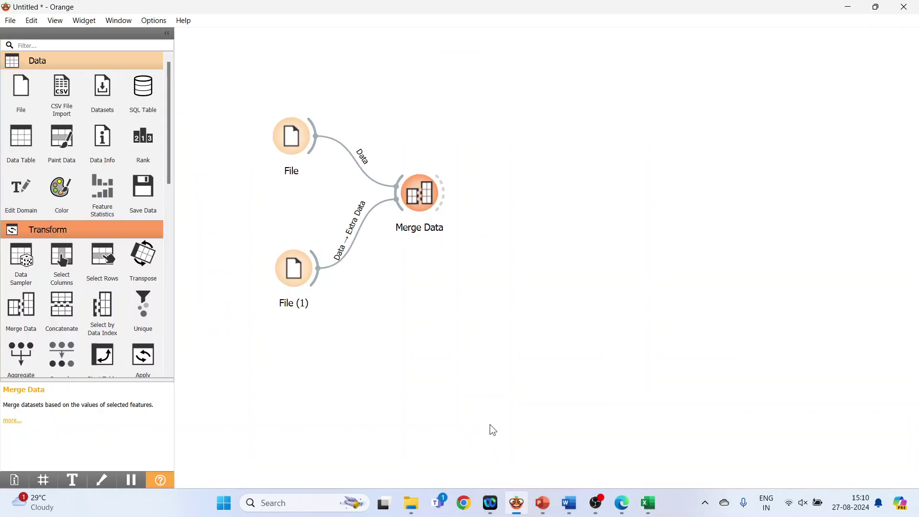
{"action": "left_click", "coordinate": [293, 142]}
{"action": "double_click", "coordinate": [293, 142]}
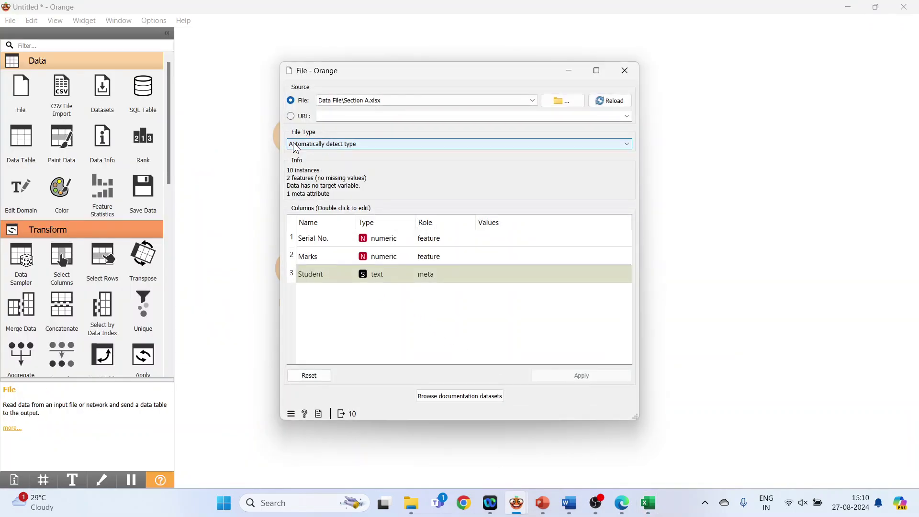
{"action": "left_click", "coordinate": [567, 103]}
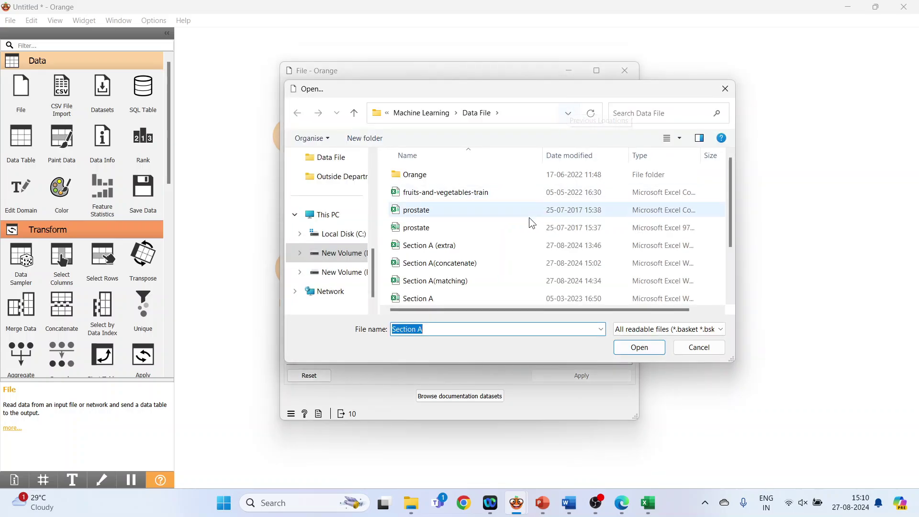
{"action": "left_click", "coordinate": [460, 295]}
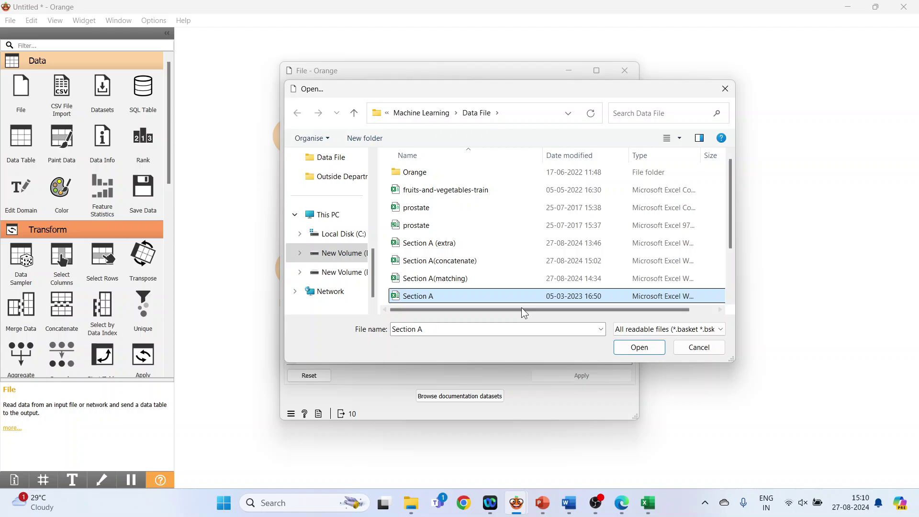
{"action": "left_click", "coordinate": [639, 347]}
Step: Review the Section A workbook in Excel and return to the Orange workflow
{"action": "mouse_move", "coordinate": [648, 503]}
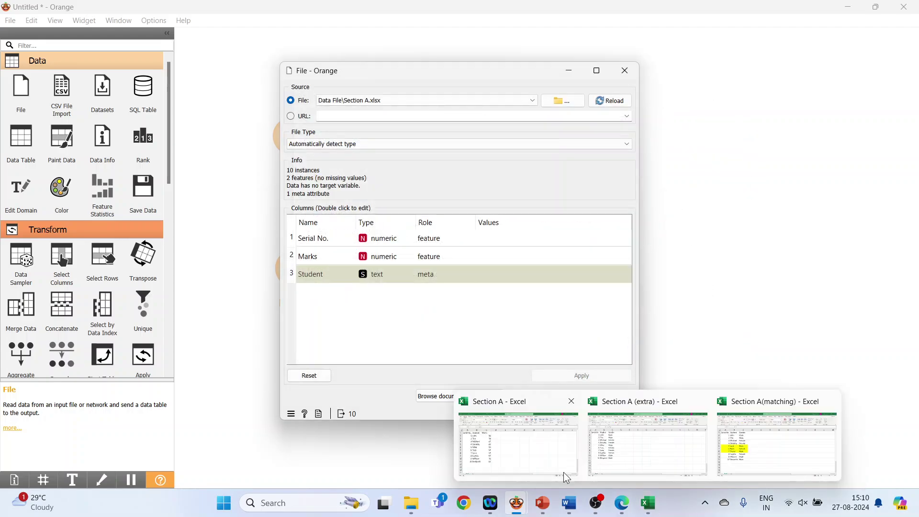
{"action": "left_click", "coordinate": [557, 455]}
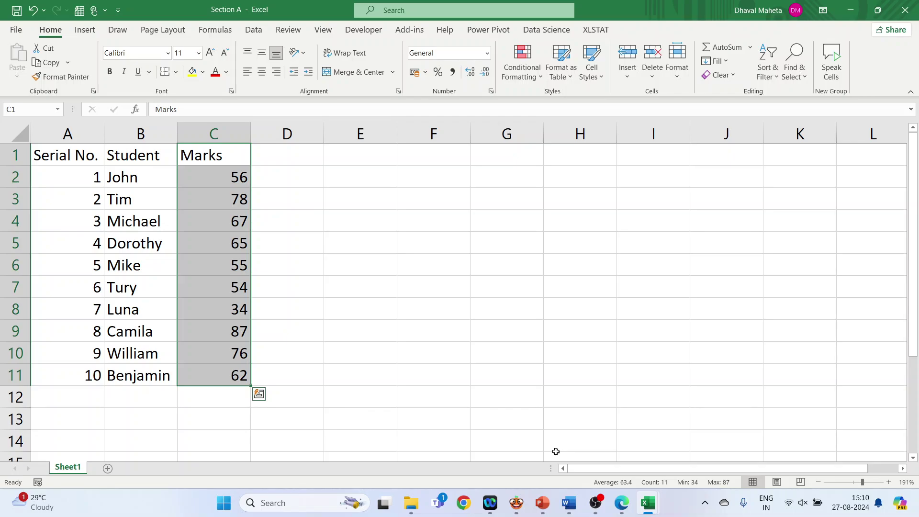
{"action": "mouse_move", "coordinate": [516, 503]}
{"action": "left_click", "coordinate": [514, 452]}
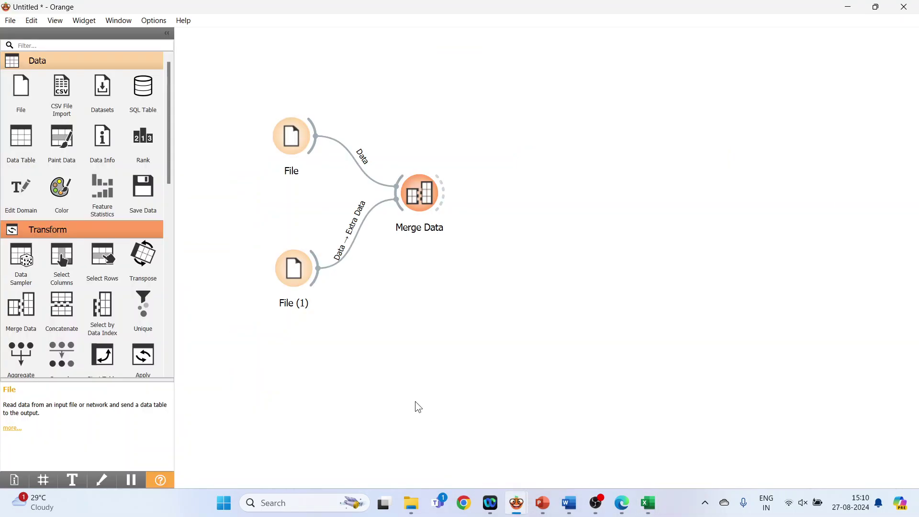
Step: Load the Section A (extra) workbook into the File (1) widget
{"action": "double_click", "coordinate": [300, 277]}
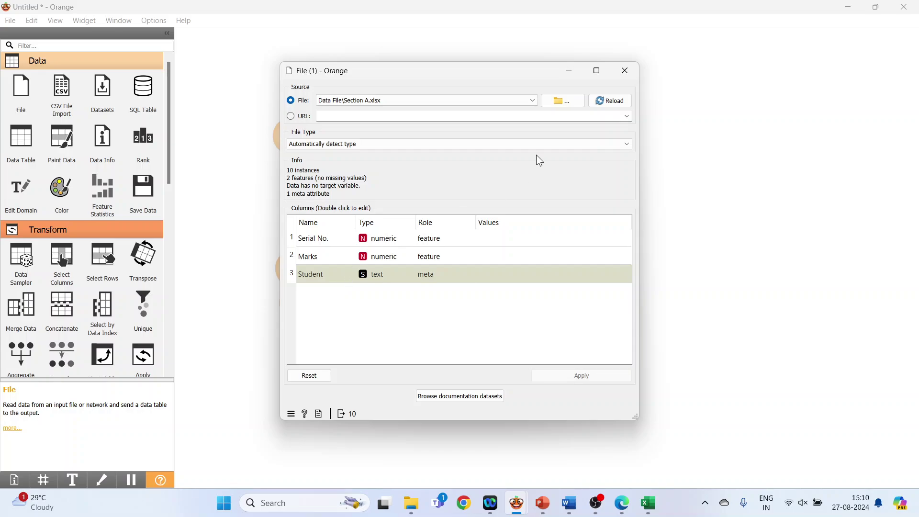
{"action": "left_click", "coordinate": [558, 102]}
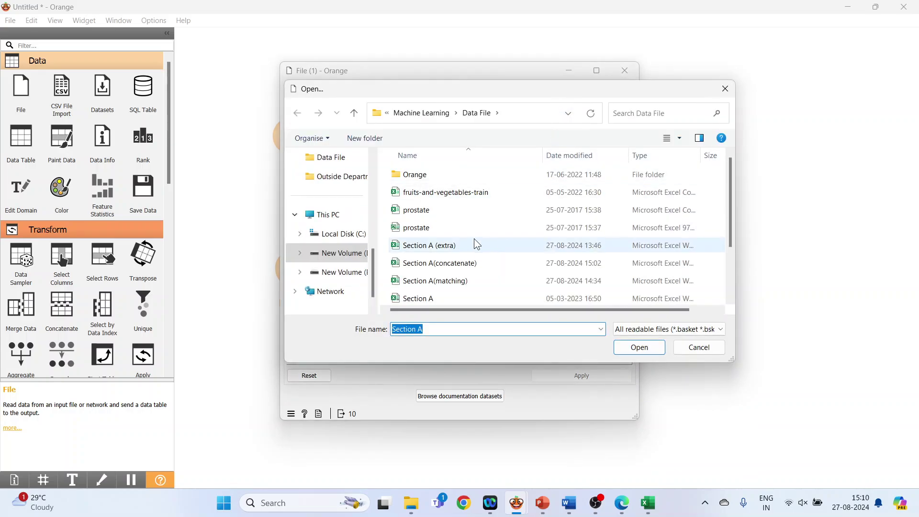
{"action": "left_click", "coordinate": [460, 245]}
{"action": "left_click", "coordinate": [628, 350]}
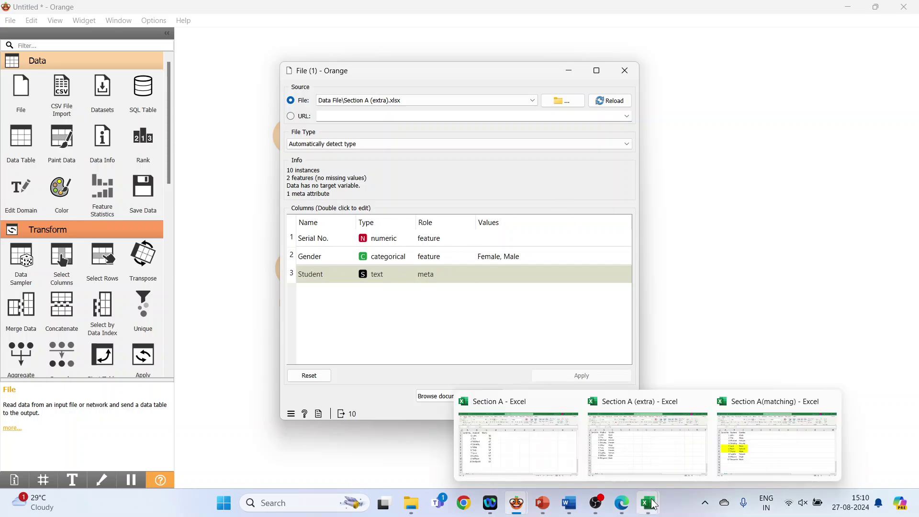
Step: Review the Section A (extra) workbook in Excel, then check the merging and row matching settings of Merge Data in Orange
{"action": "mouse_move", "coordinate": [653, 506]}
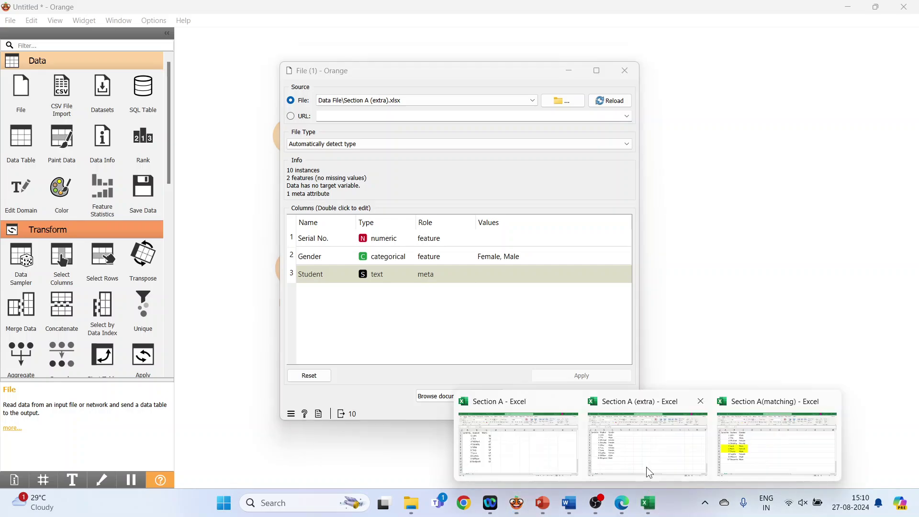
{"action": "left_click", "coordinate": [649, 468]}
{"action": "mouse_move", "coordinate": [517, 504]}
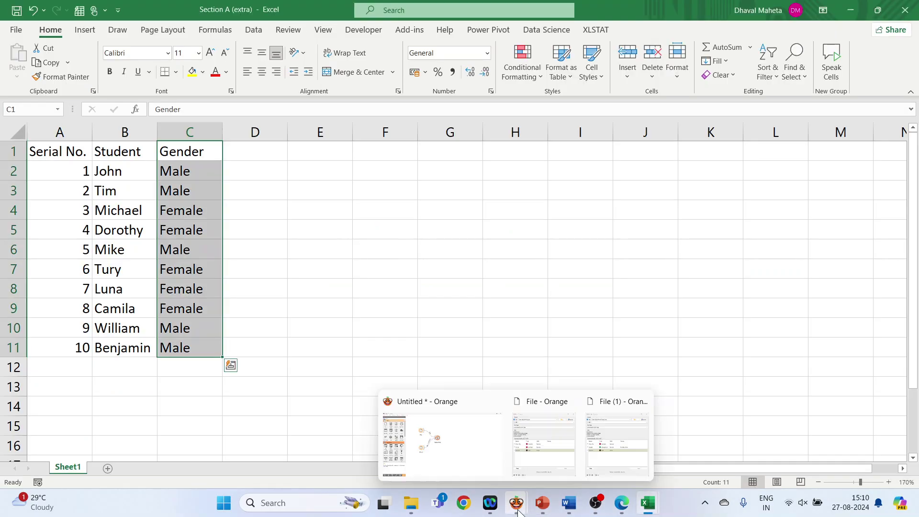
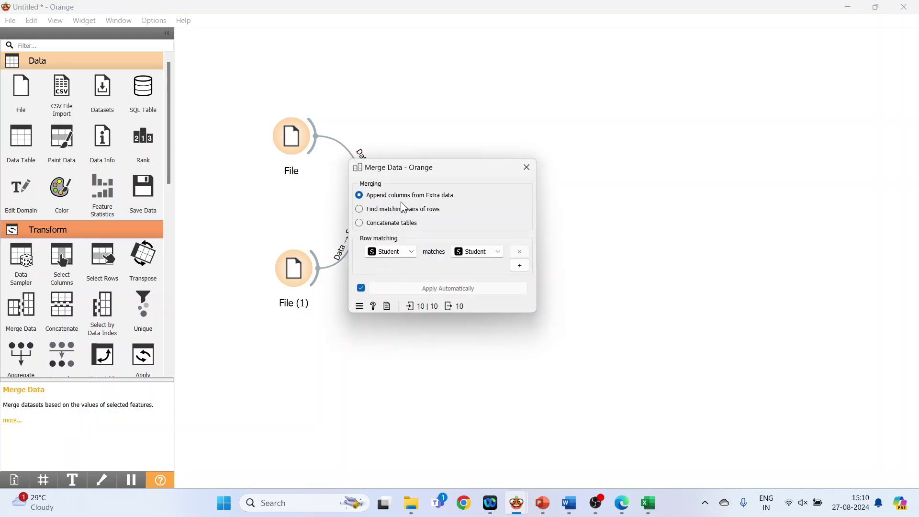
{"action": "left_click", "coordinate": [527, 168]}
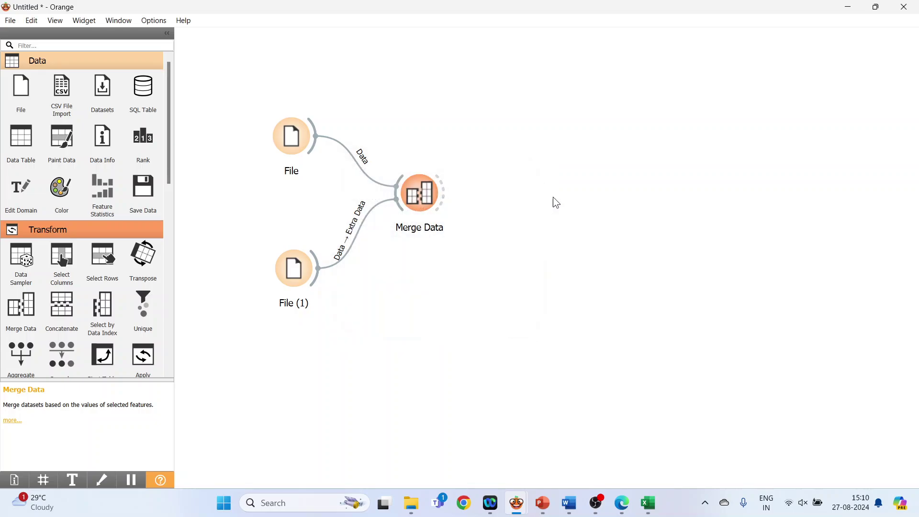
Step: Add a Data Table widget and link the Merge Data output to it
{"action": "left_click", "coordinate": [25, 150]}
{"action": "left_click_drag", "start_coordinate": [444, 194], "coordinate": [510, 195]}
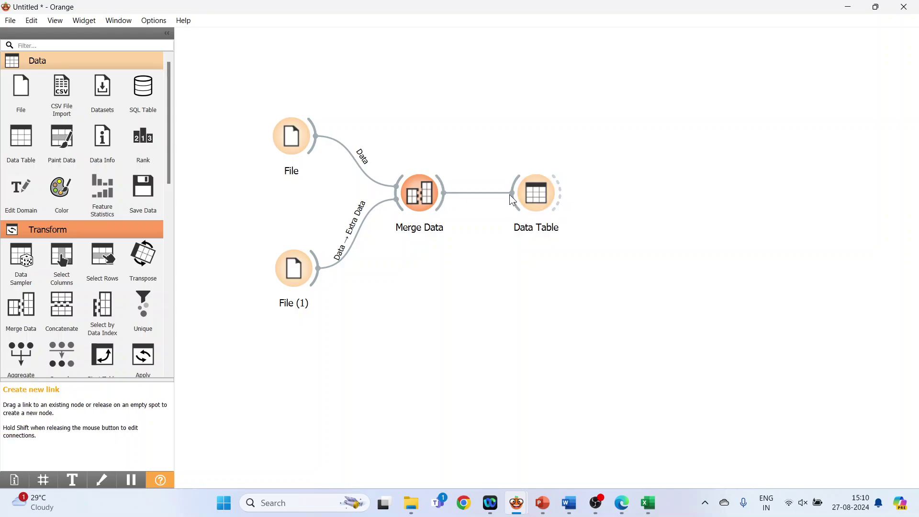
Step: View the merged rows in the Data Table widget, selecting all of them, then close the table
{"action": "double_click", "coordinate": [540, 198]}
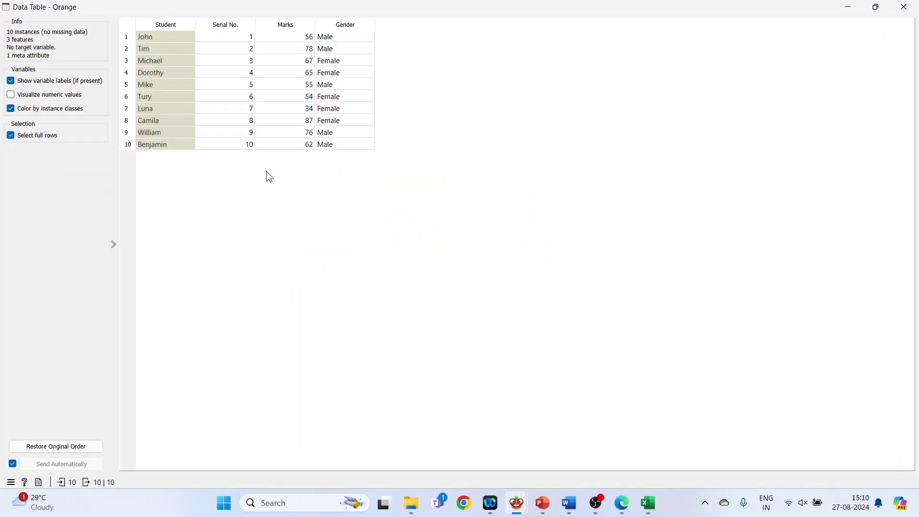
{"action": "left_click_drag", "start_coordinate": [159, 38], "coordinate": [158, 143]}
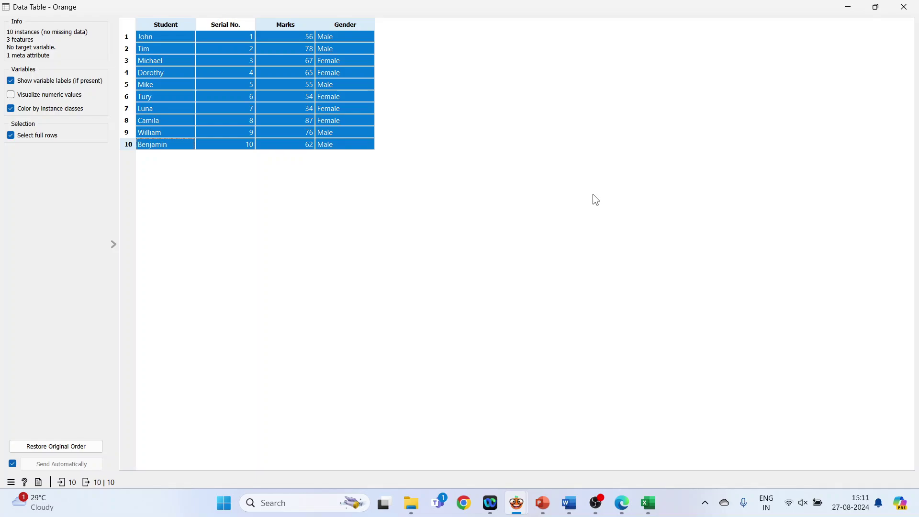
{"action": "left_click", "coordinate": [905, 8]}
Step: Set the Merge Data widget's merging option to Find matching pairs of rows
{"action": "double_click", "coordinate": [418, 203]}
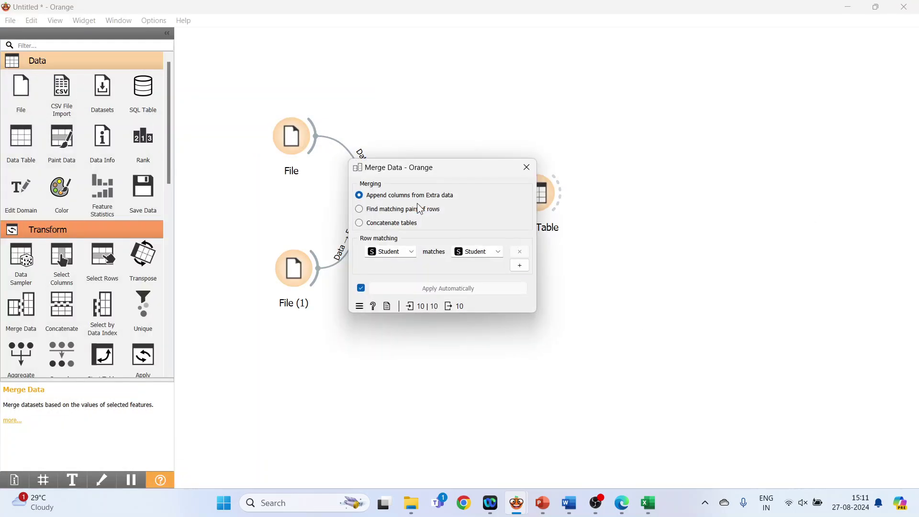
{"action": "left_click", "coordinate": [360, 210]}
{"action": "left_click", "coordinate": [527, 168]}
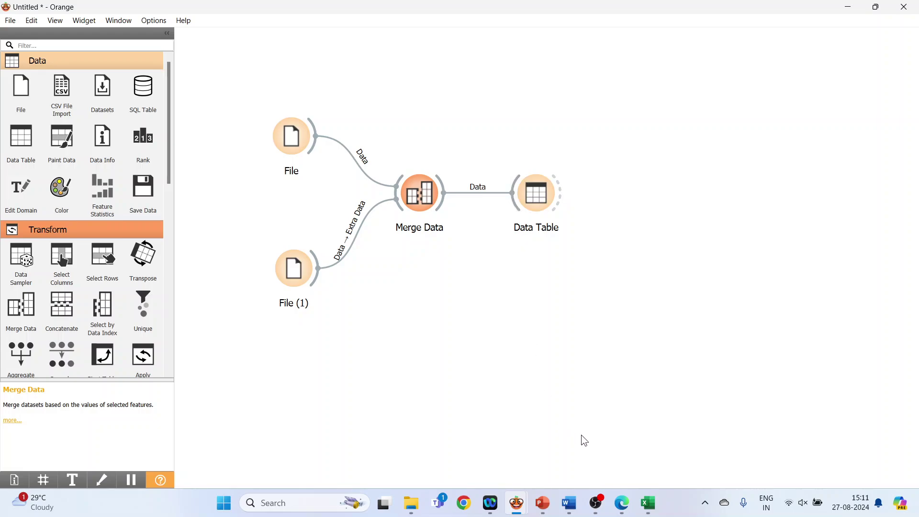
Step: Switch to Excel and compare the Section A workbook with the unhighlighted student names in the Section A(matching) workbook
{"action": "mouse_move", "coordinate": [649, 503]}
{"action": "left_click", "coordinate": [542, 453]}
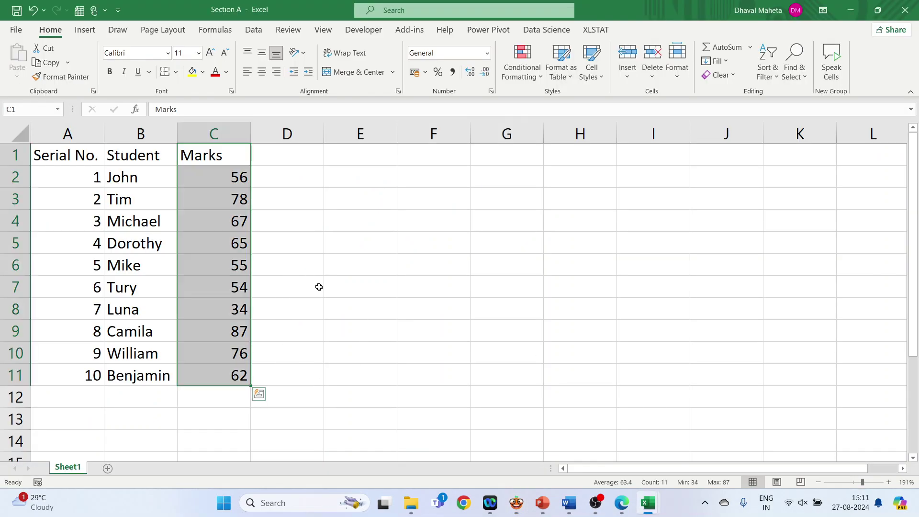
{"action": "mouse_move", "coordinate": [659, 503]}
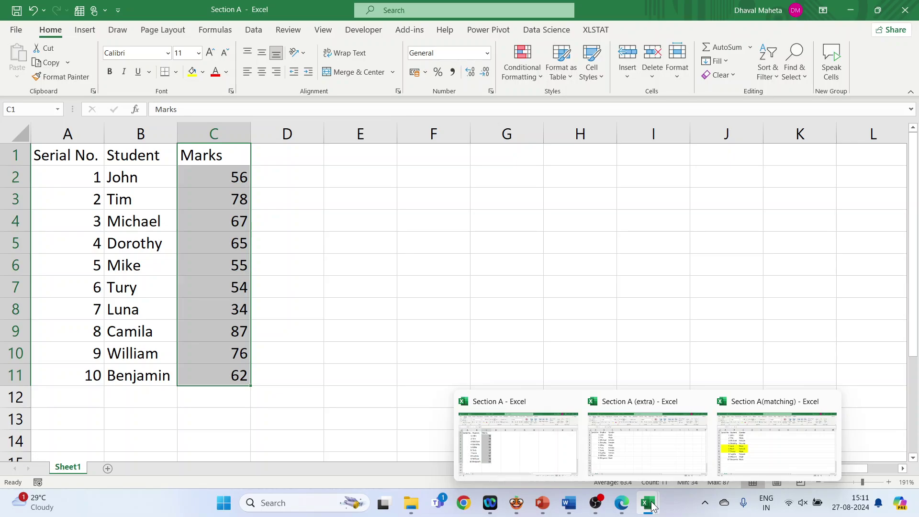
{"action": "left_click", "coordinate": [765, 459]}
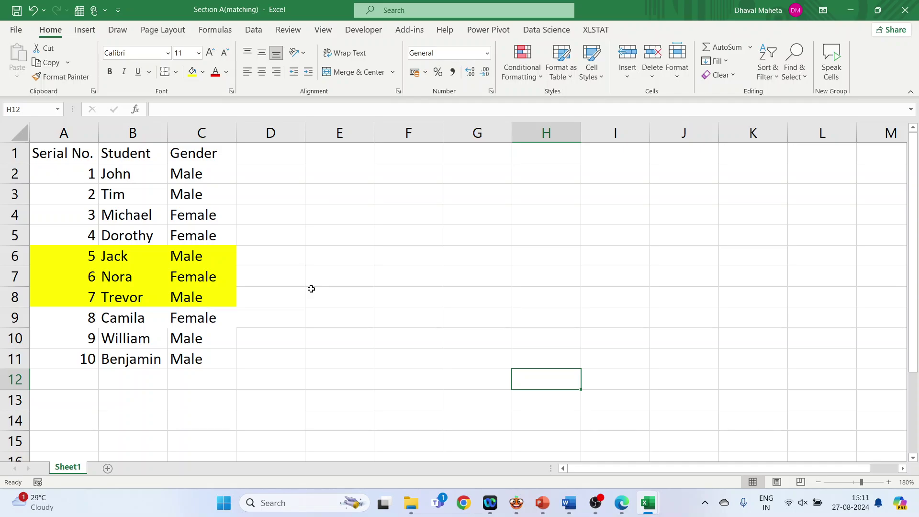
{"action": "left_click", "coordinate": [120, 175]}
{"action": "left_click", "coordinate": [125, 190]}
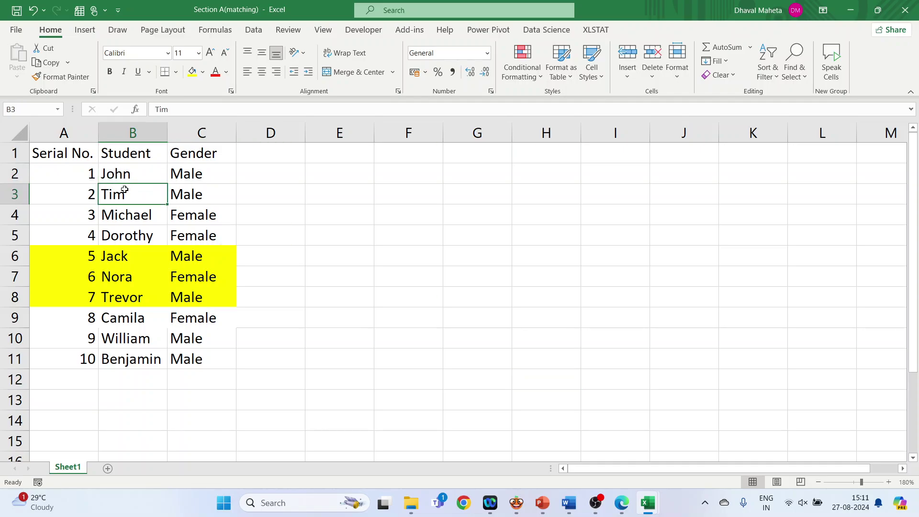
{"action": "left_click", "coordinate": [134, 214]}
{"action": "left_click", "coordinate": [136, 237]}
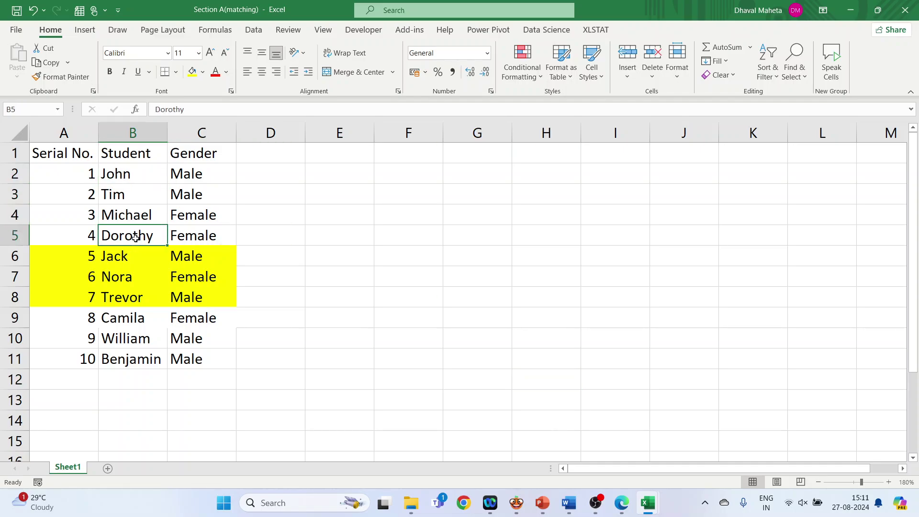
{"action": "left_click", "coordinate": [123, 320]}
{"action": "left_click", "coordinate": [129, 344]}
{"action": "left_click", "coordinate": [131, 360]}
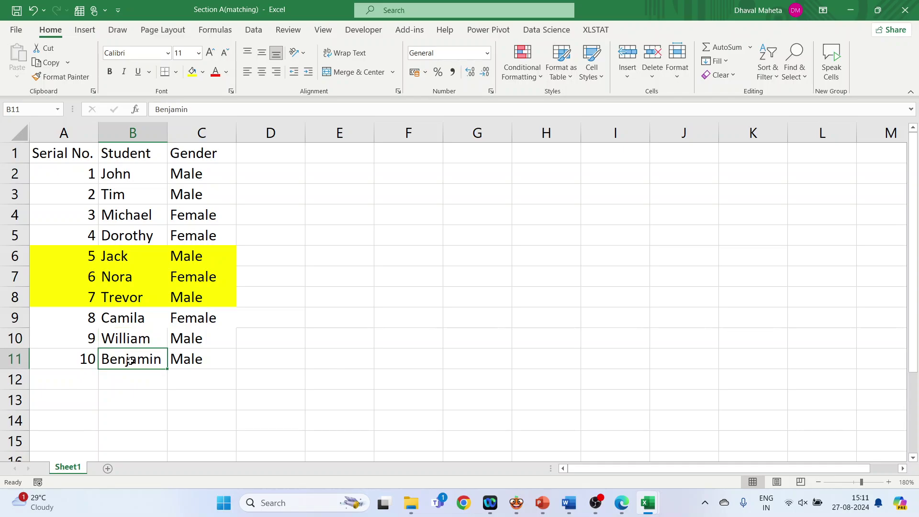
{"action": "left_click_drag", "start_coordinate": [132, 320], "coordinate": [128, 357]}
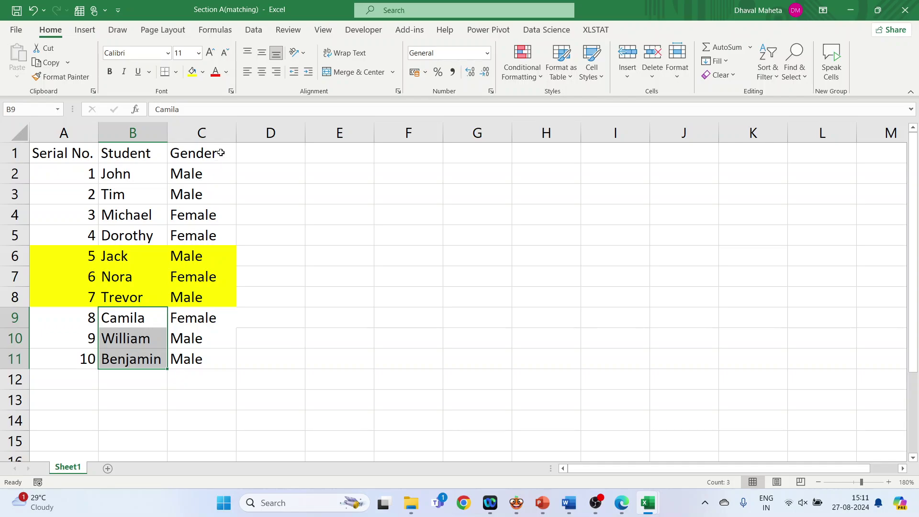
Step: Examine the Gender column and the student names in the yellow rows 6 to 8 of Section A(matching)
{"action": "left_click", "coordinate": [223, 131]}
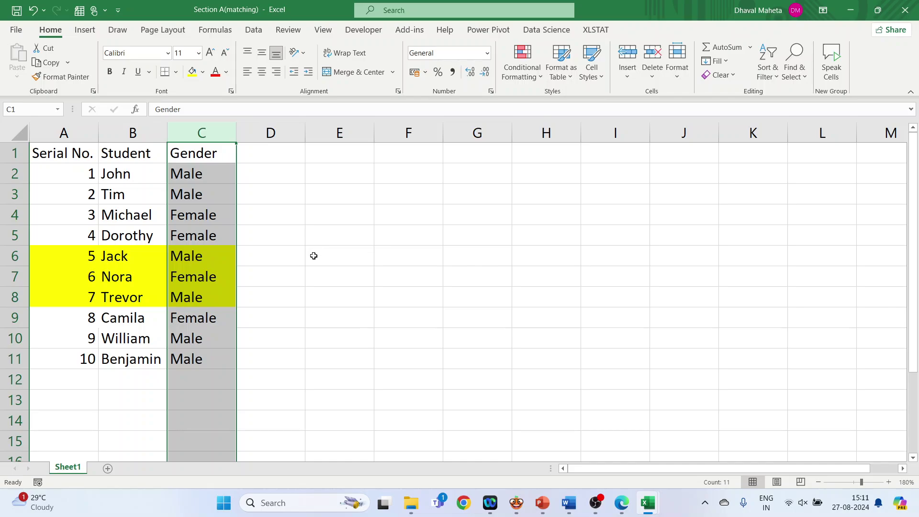
{"action": "left_click", "coordinate": [126, 258]}
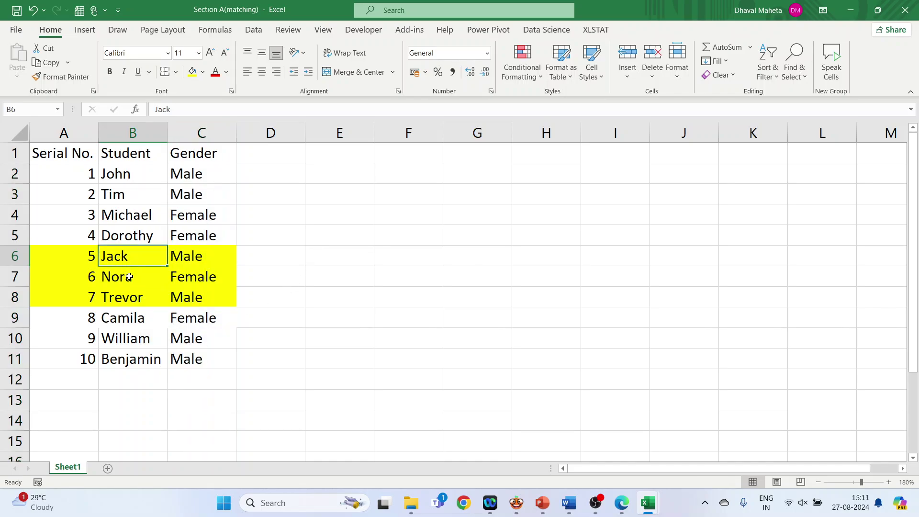
{"action": "left_click", "coordinate": [129, 277]}
{"action": "left_click", "coordinate": [132, 301]}
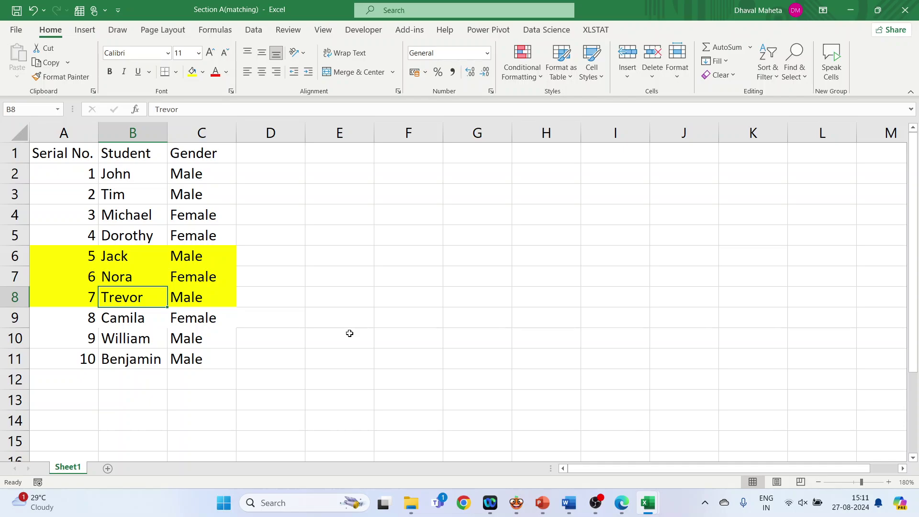
Step: Switch back to Orange and load the Section A(matching) workbook into the File (1) widget
{"action": "mouse_move", "coordinate": [516, 502]}
{"action": "left_click", "coordinate": [466, 449]}
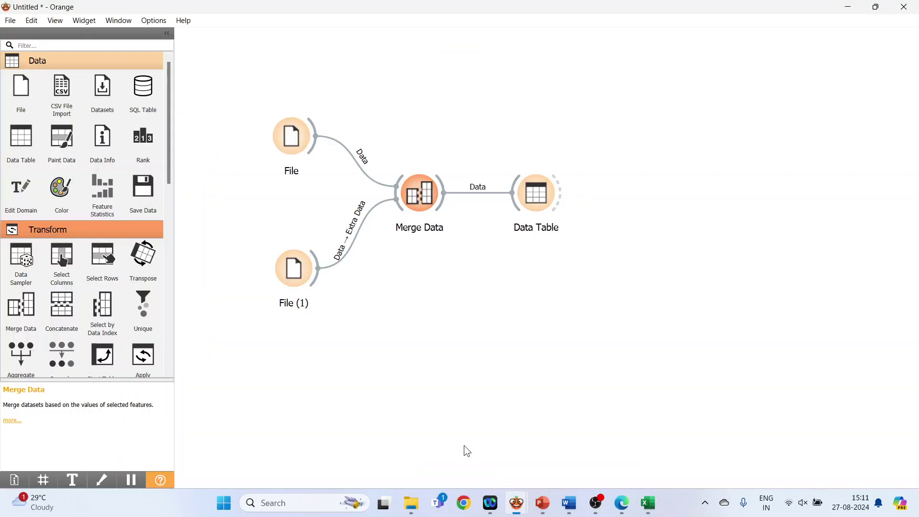
{"action": "double_click", "coordinate": [298, 272]}
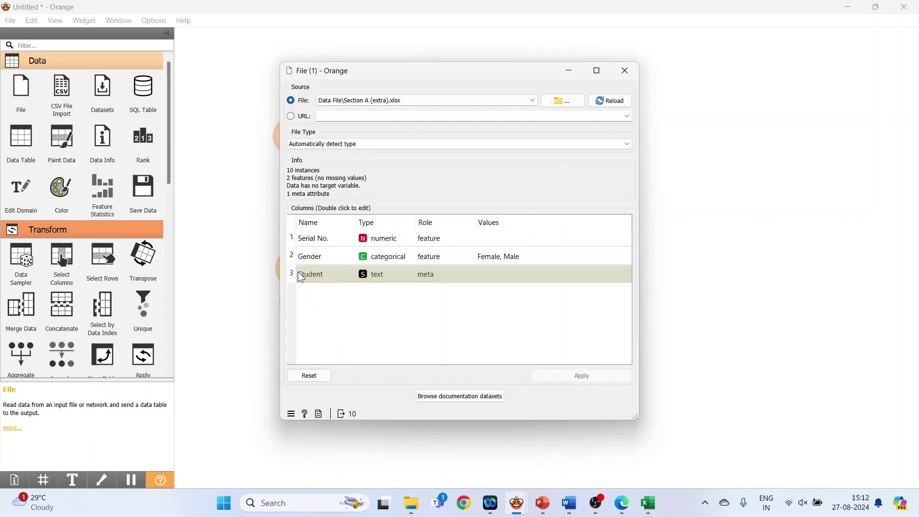
{"action": "left_click", "coordinate": [561, 104]}
{"action": "left_click", "coordinate": [475, 281]}
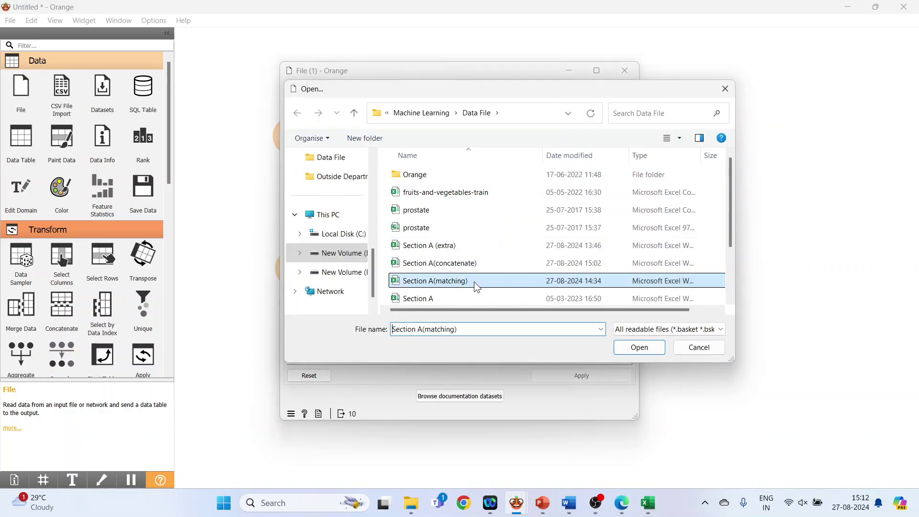
{"action": "left_click", "coordinate": [641, 348]}
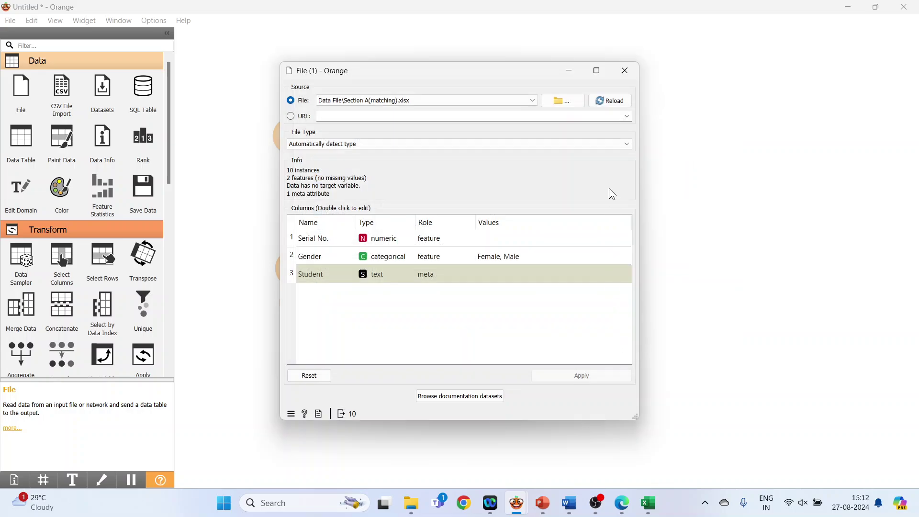
{"action": "left_click", "coordinate": [624, 76]}
Step: Check the Merge Data settings, then view the matched rows in the Data Table widget
{"action": "double_click", "coordinate": [429, 199]}
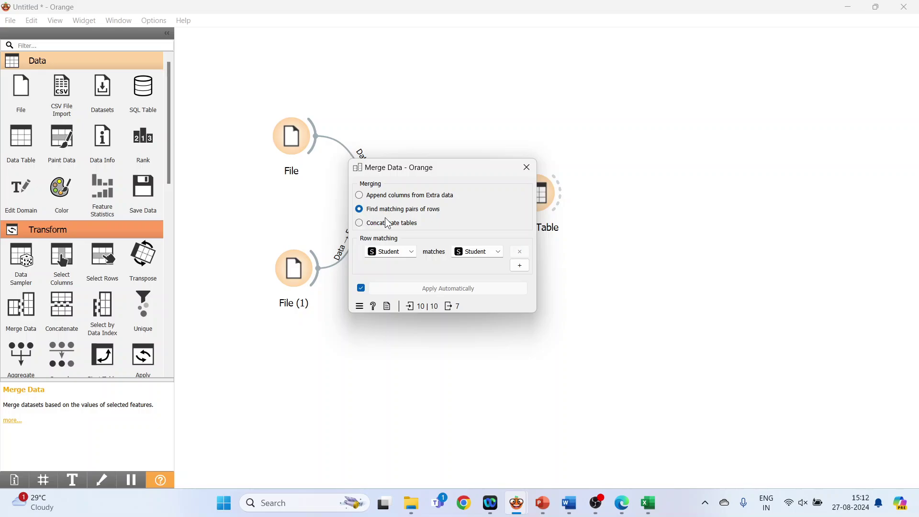
{"action": "left_click", "coordinate": [527, 168]}
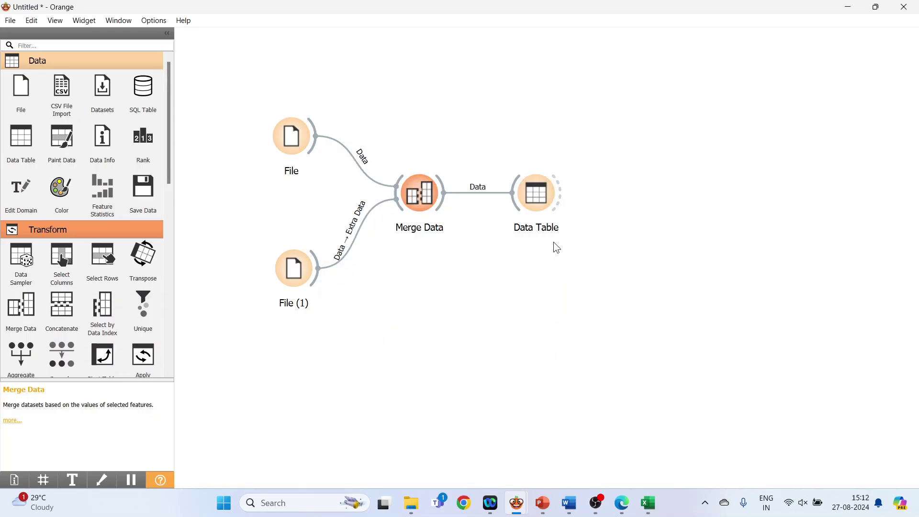
{"action": "double_click", "coordinate": [540, 205]}
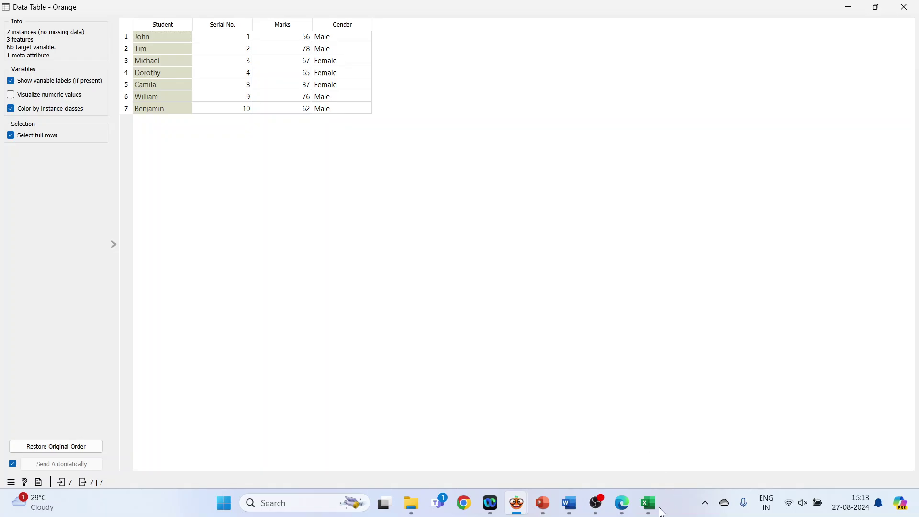
Step: Switch to Excel and compare the Student column of Section A with the shared and highlighted names in Section A(matching)
{"action": "mouse_move", "coordinate": [654, 507]}
{"action": "left_click", "coordinate": [559, 464]}
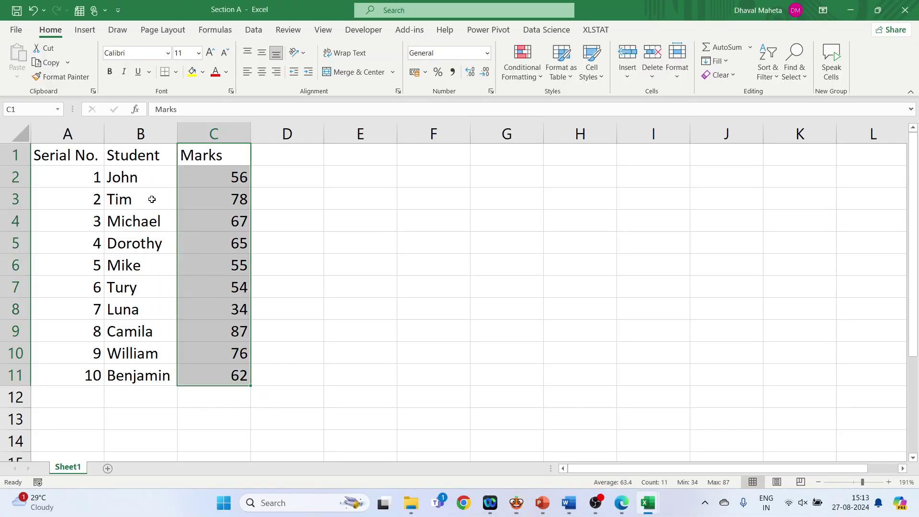
{"action": "left_click_drag", "start_coordinate": [171, 176], "coordinate": [150, 382]}
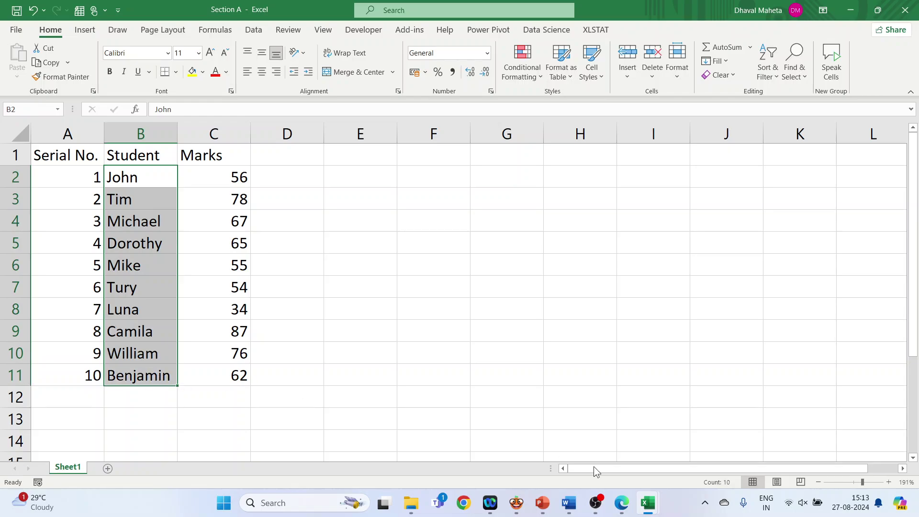
{"action": "mouse_move", "coordinate": [648, 503]}
{"action": "left_click", "coordinate": [761, 461]}
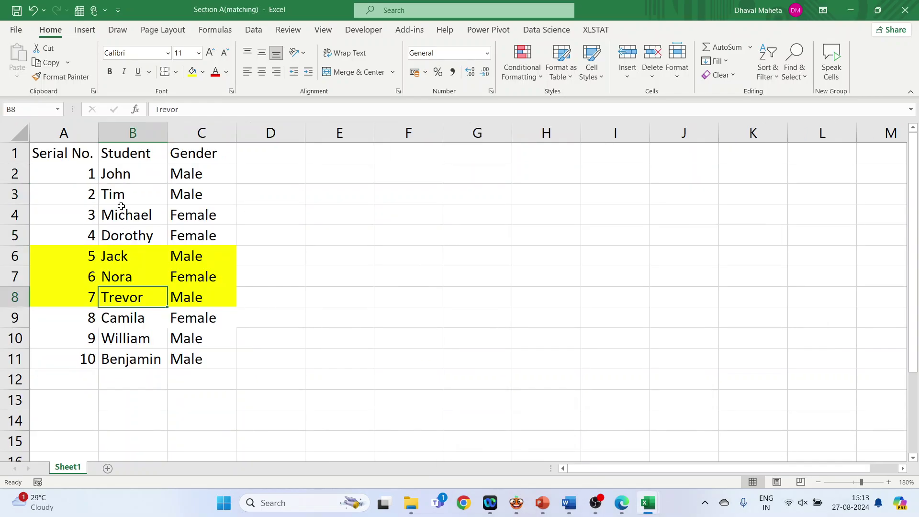
{"action": "left_click_drag", "start_coordinate": [116, 173], "coordinate": [125, 237]}
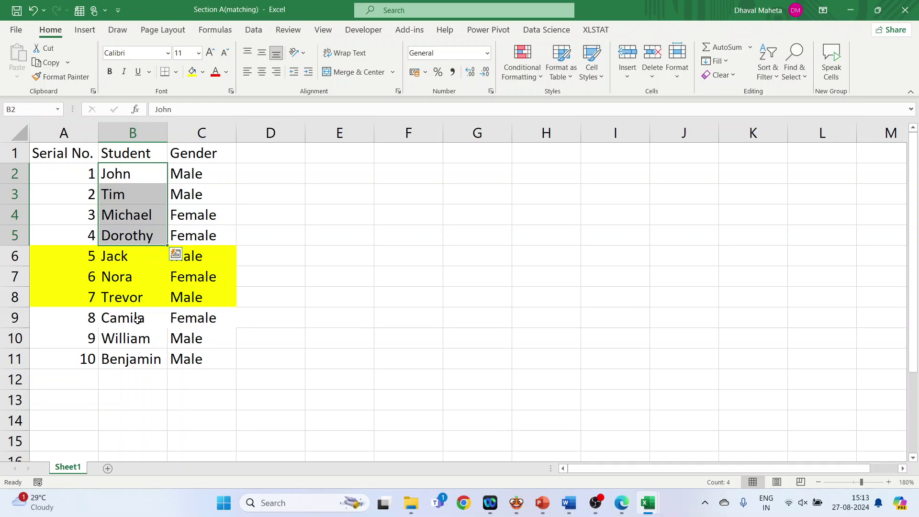
{"action": "left_click_drag", "start_coordinate": [138, 322], "coordinate": [137, 359]}
{"action": "left_click_drag", "start_coordinate": [137, 257], "coordinate": [137, 297]}
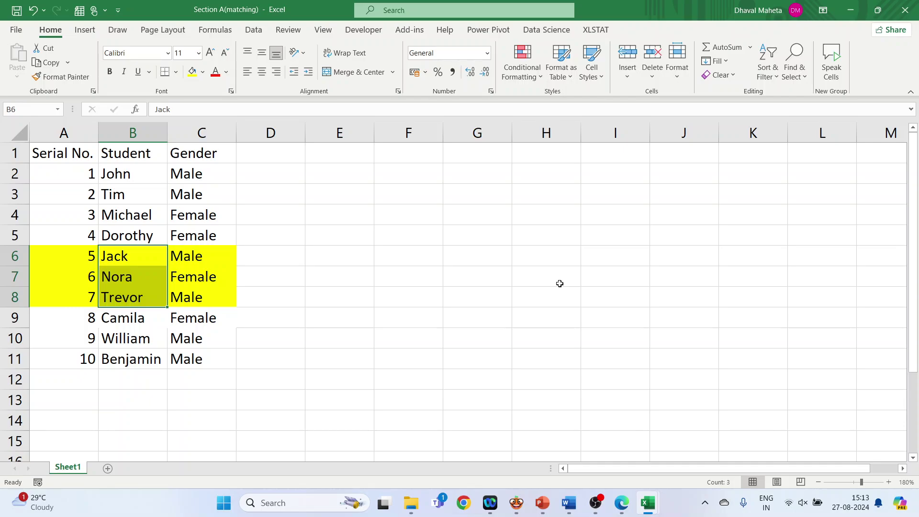
Step: Return to the Orange workflow and set the Merge Data widget's merging option to Concatenate tables
{"action": "key", "text": "alt+Tab"}
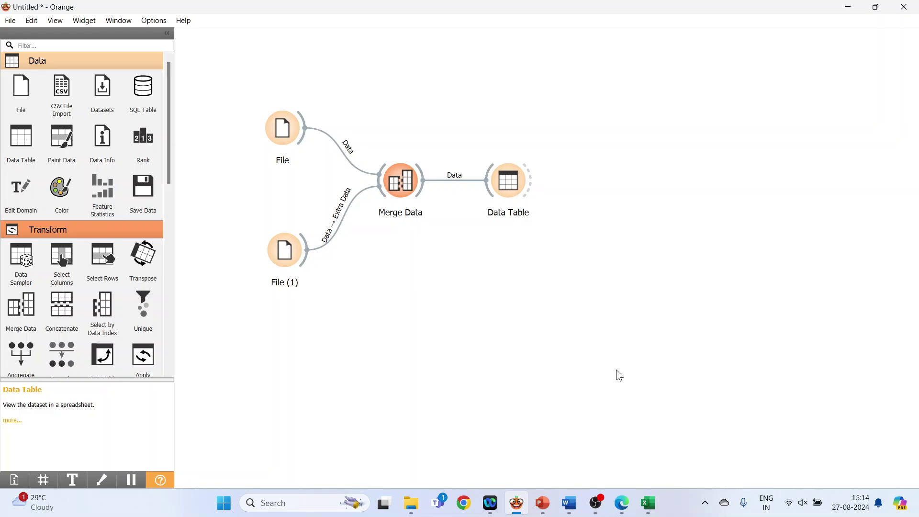
{"action": "double_click", "coordinate": [408, 192]}
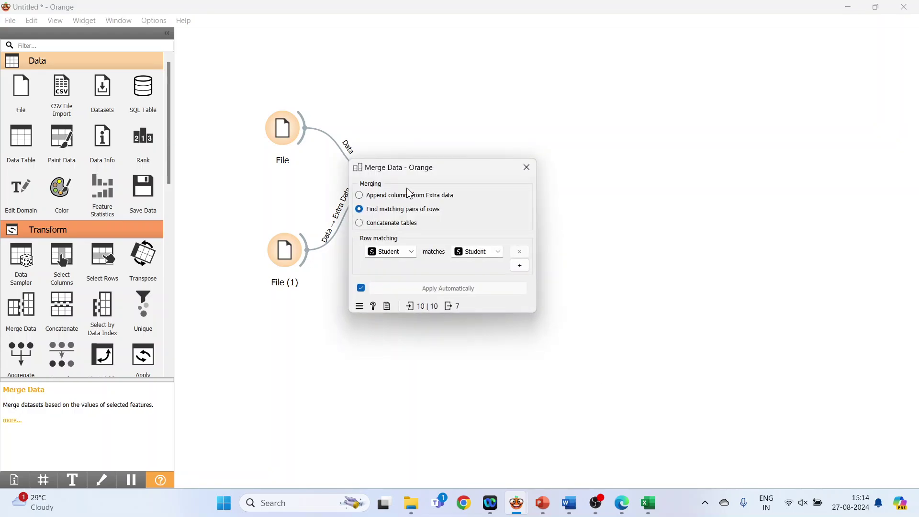
{"action": "left_click", "coordinate": [362, 224]}
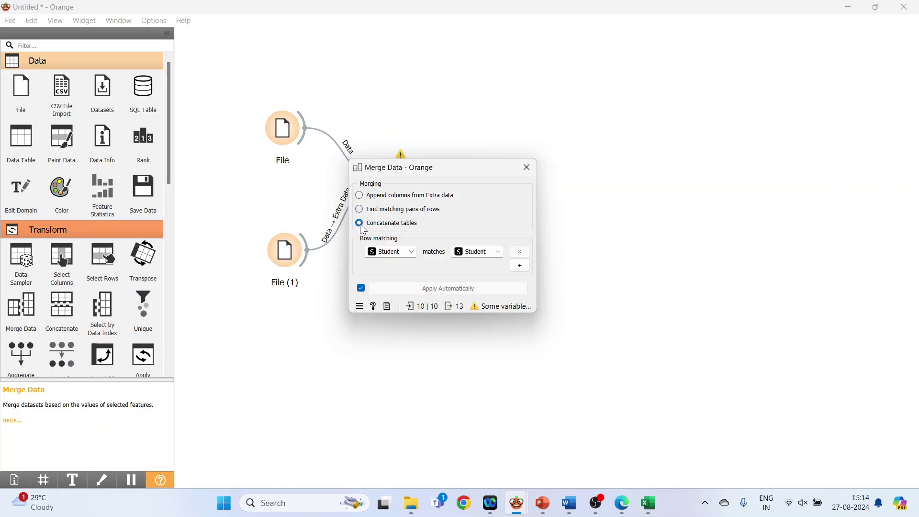
{"action": "left_click", "coordinate": [527, 168]}
Step: Switch to the Section A(concatenate) workbook in Excel and examine its four columns, the shared student rows and the highlighted rows
{"action": "mouse_move", "coordinate": [648, 503]}
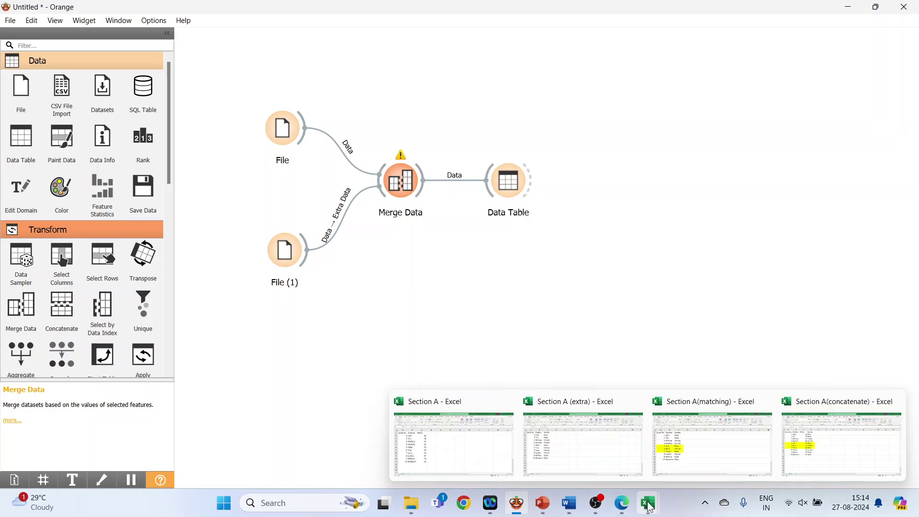
{"action": "left_click", "coordinate": [789, 462]}
{"action": "left_click", "coordinate": [392, 341]}
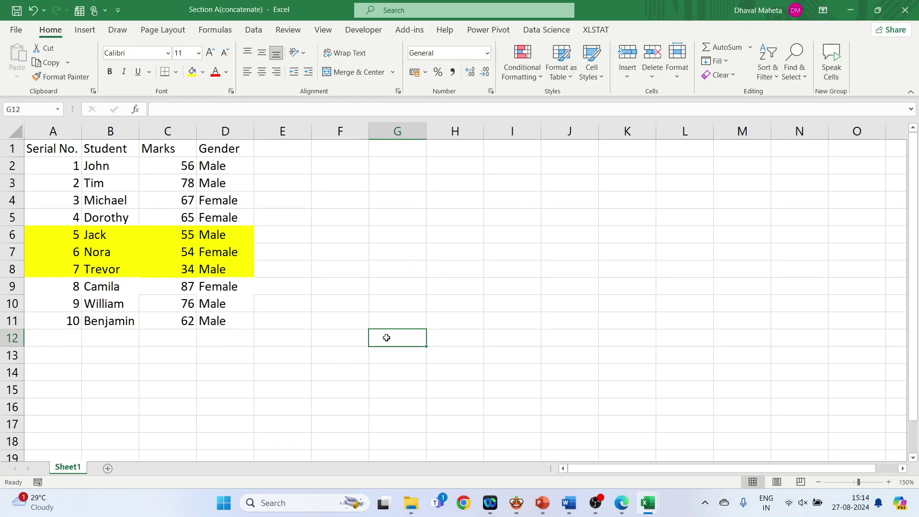
{"action": "left_click_drag", "start_coordinate": [62, 154], "coordinate": [67, 322]}
{"action": "left_click_drag", "start_coordinate": [113, 152], "coordinate": [114, 323]}
{"action": "left_click_drag", "start_coordinate": [167, 151], "coordinate": [172, 320]}
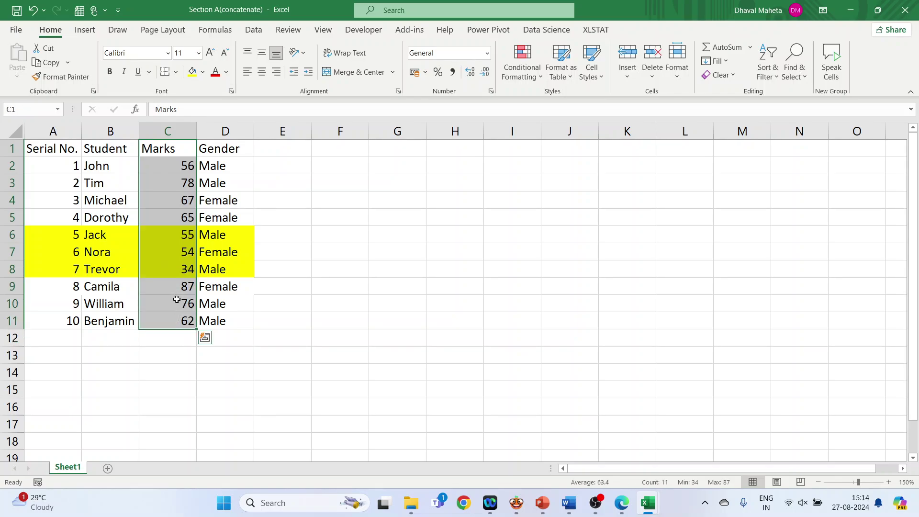
{"action": "left_click_drag", "start_coordinate": [222, 154], "coordinate": [225, 322]}
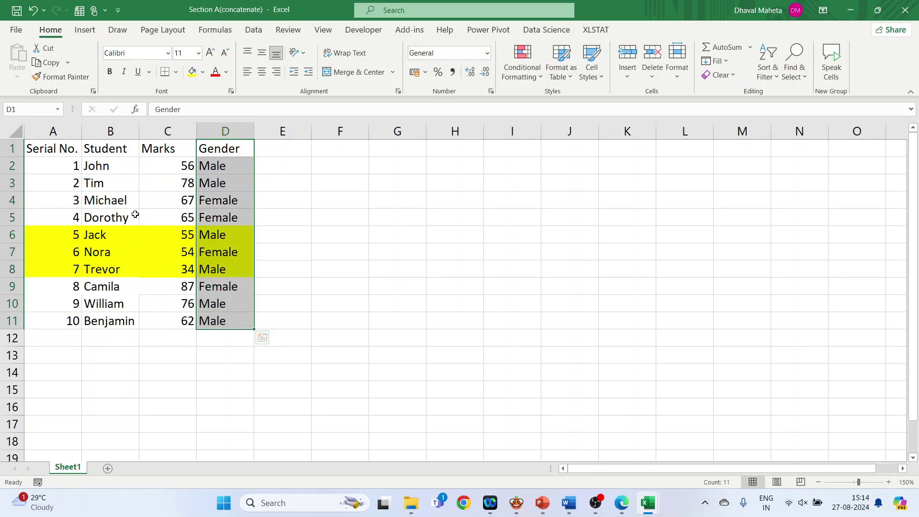
{"action": "left_click_drag", "start_coordinate": [109, 167], "coordinate": [172, 216]}
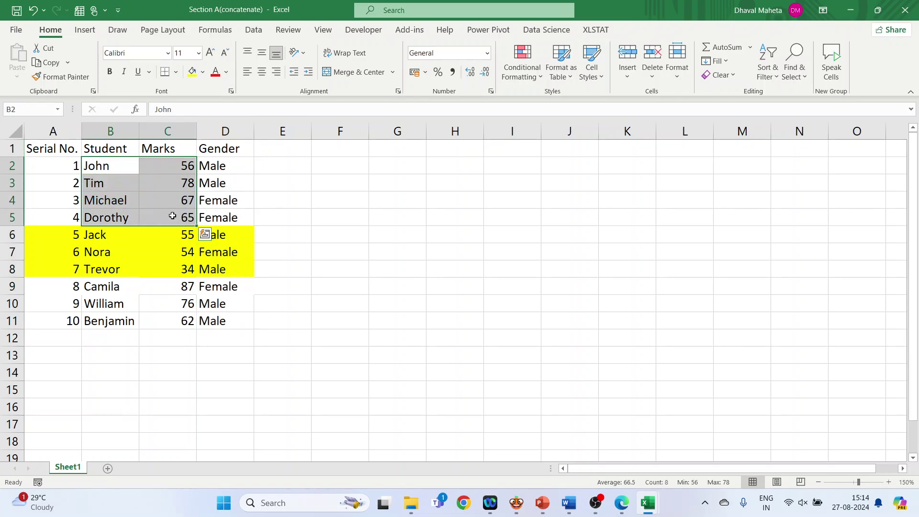
{"action": "left_click_drag", "start_coordinate": [102, 287], "coordinate": [176, 321]}
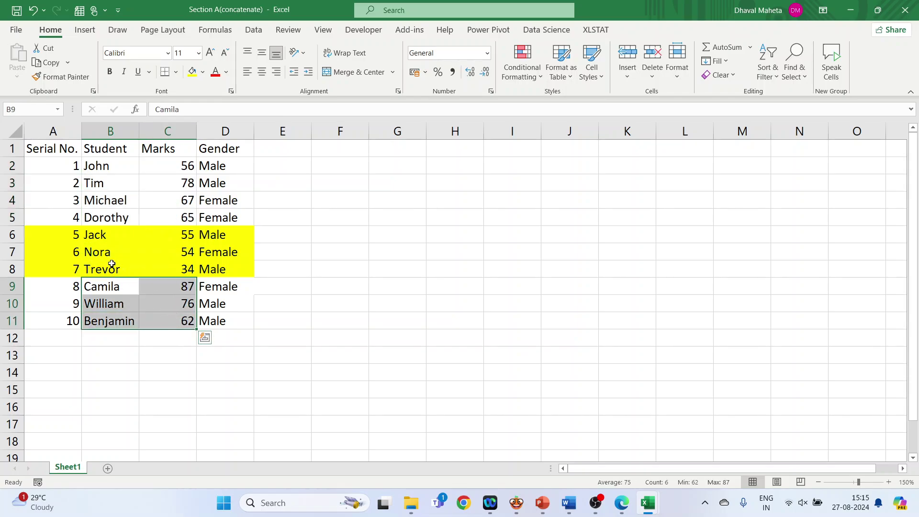
{"action": "left_click_drag", "start_coordinate": [105, 236], "coordinate": [175, 274]}
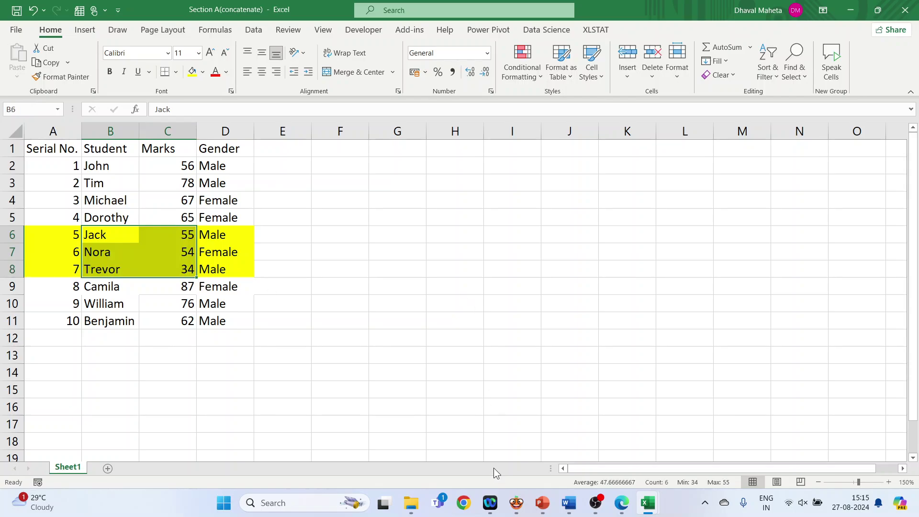
Step: Return to Orange and load the Section A(concatenate) workbook into the File (1) widget
{"action": "left_click", "coordinate": [516, 504]}
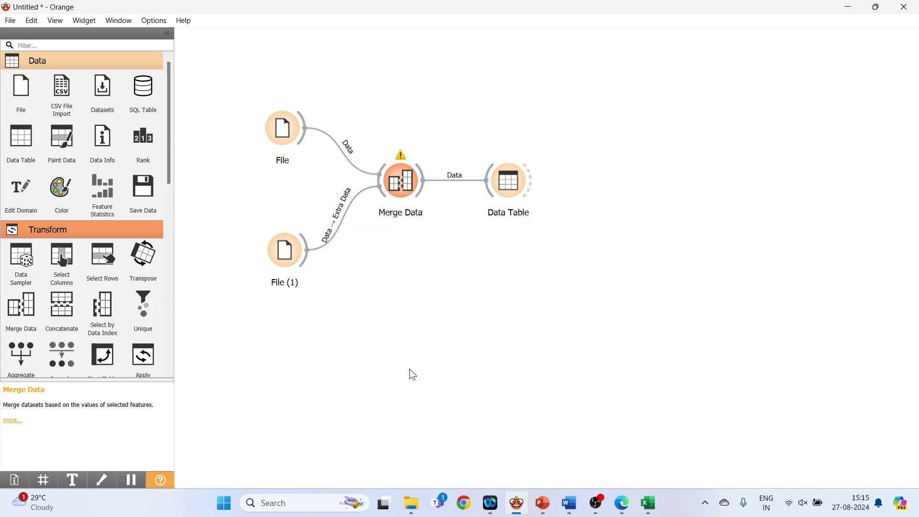
{"action": "double_click", "coordinate": [287, 260]}
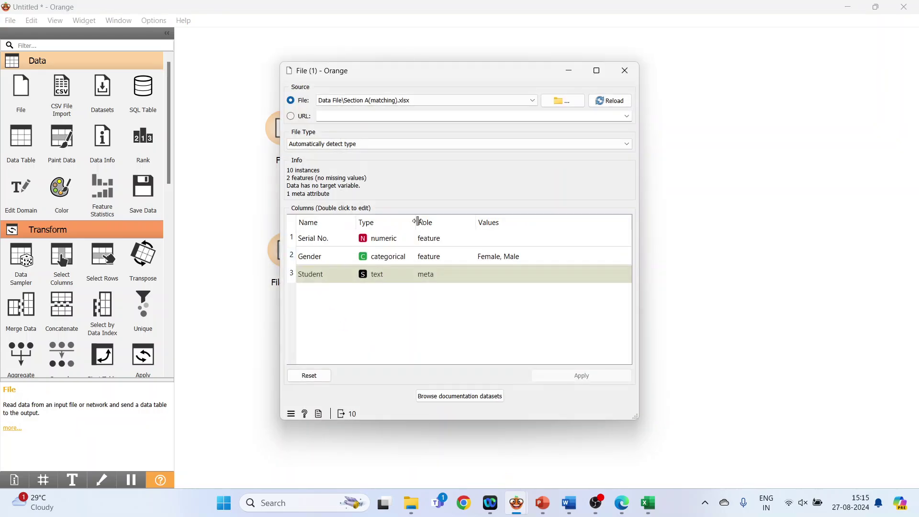
{"action": "left_click", "coordinate": [562, 101]}
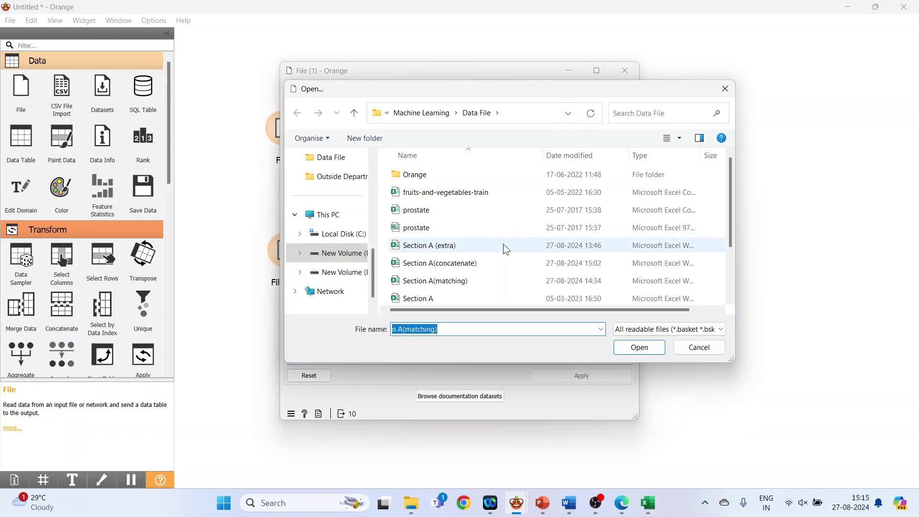
{"action": "left_click", "coordinate": [482, 263]}
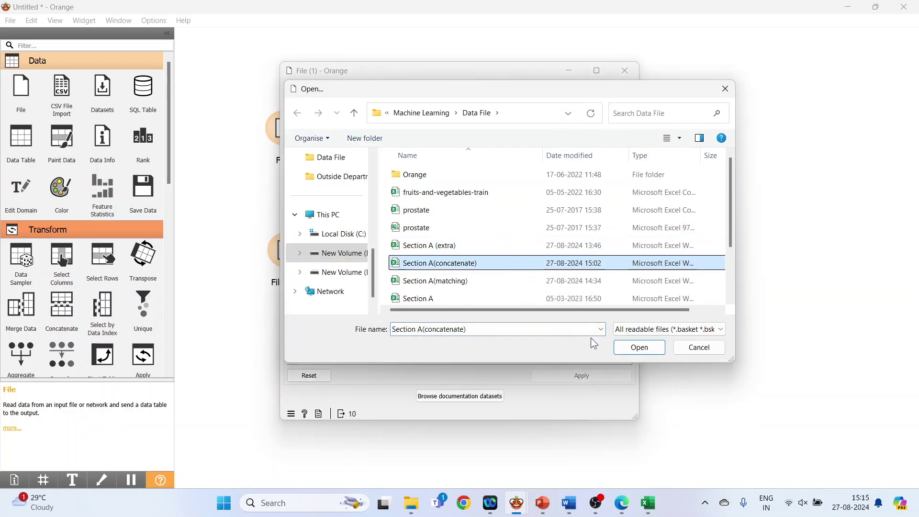
{"action": "left_click", "coordinate": [628, 347]}
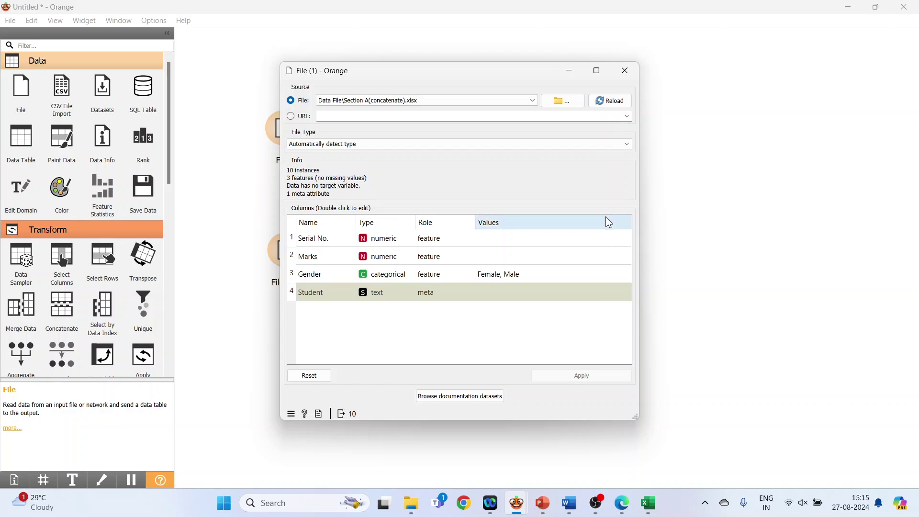
{"action": "left_click", "coordinate": [631, 76]}
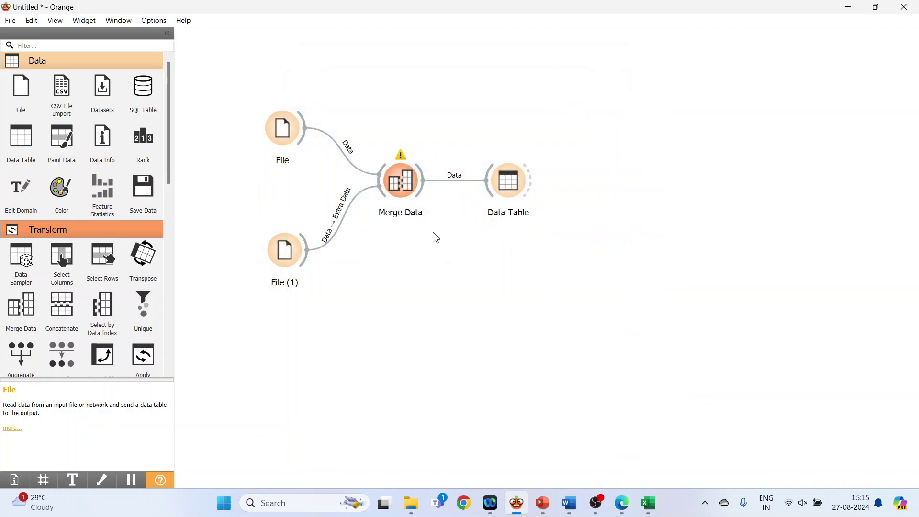
Step: Set Merge Data's row matching to Row index on both sides and view the concatenated result in the Data Table widget
{"action": "double_click", "coordinate": [401, 180]}
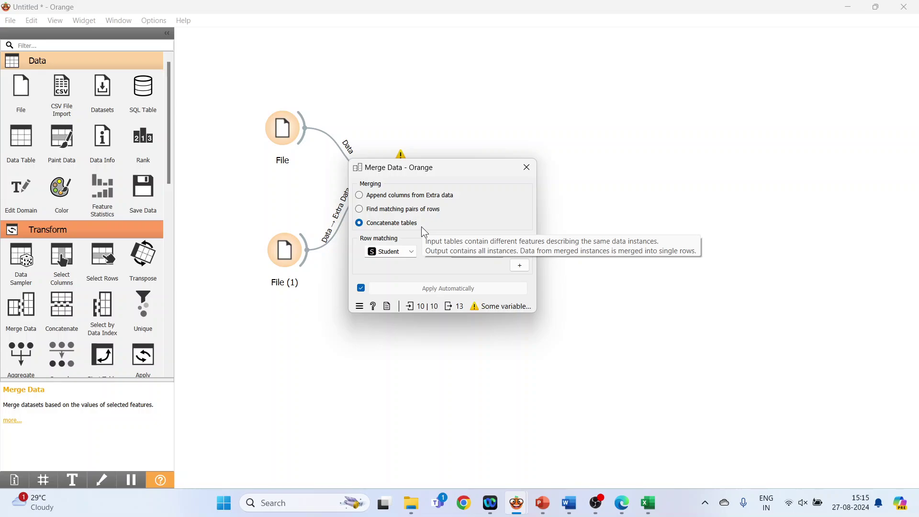
{"action": "left_click", "coordinate": [414, 252]}
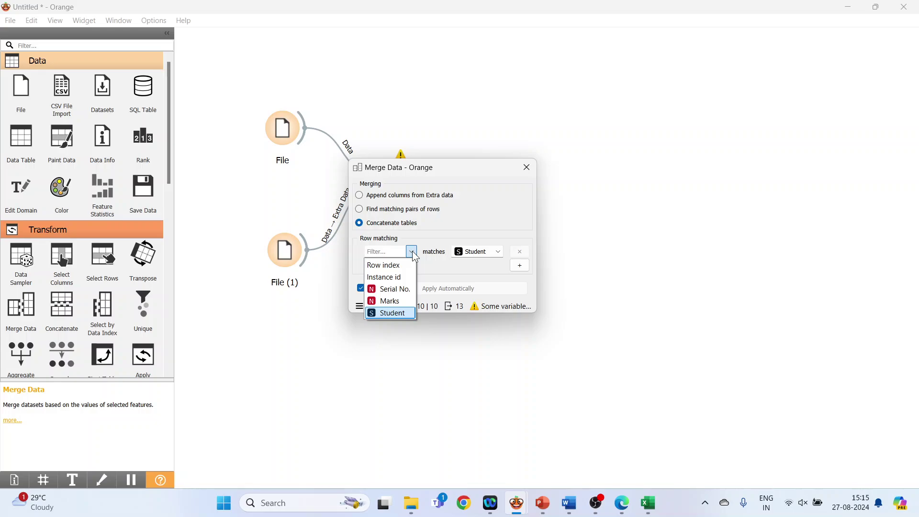
{"action": "left_click", "coordinate": [407, 265]}
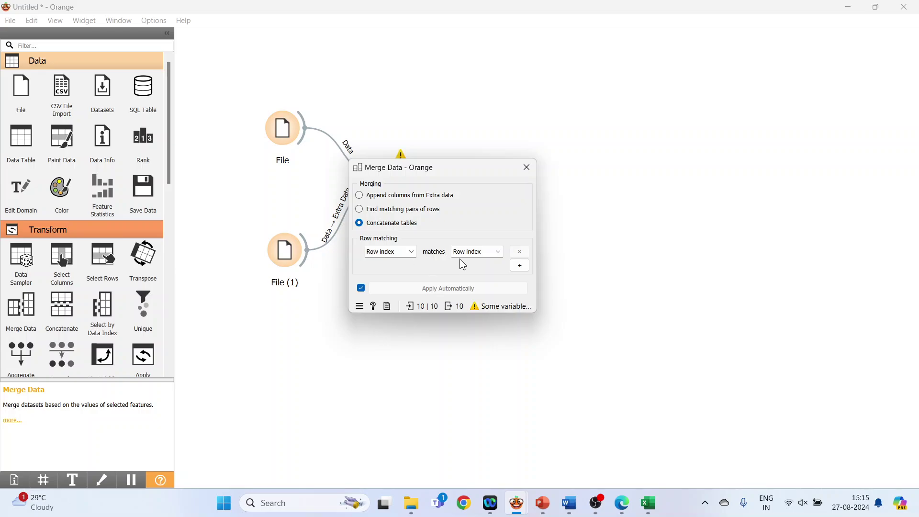
{"action": "left_click", "coordinate": [528, 168]}
{"action": "double_click", "coordinate": [510, 182]}
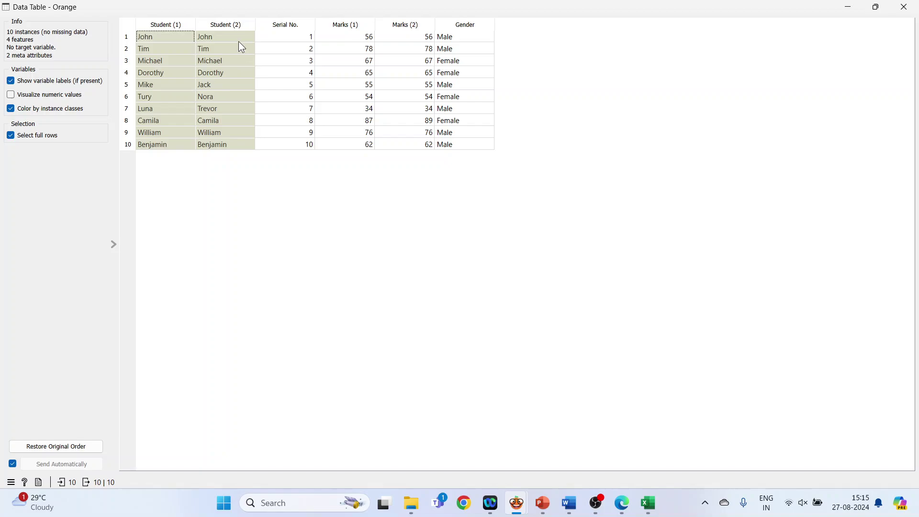
{"action": "left_click", "coordinate": [905, 7]}
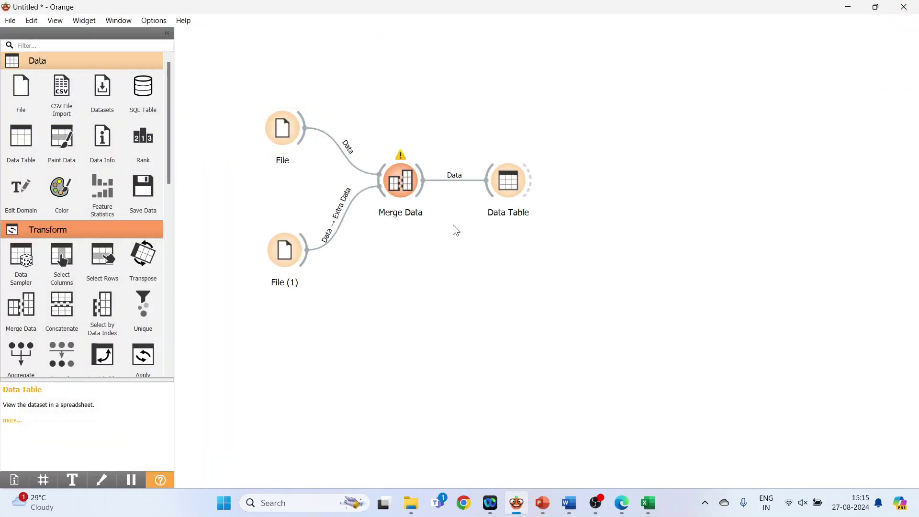
Step: Change Merge Data's row matching to Serial No. on both sides and check the result in the Data Table widget
{"action": "double_click", "coordinate": [405, 186]}
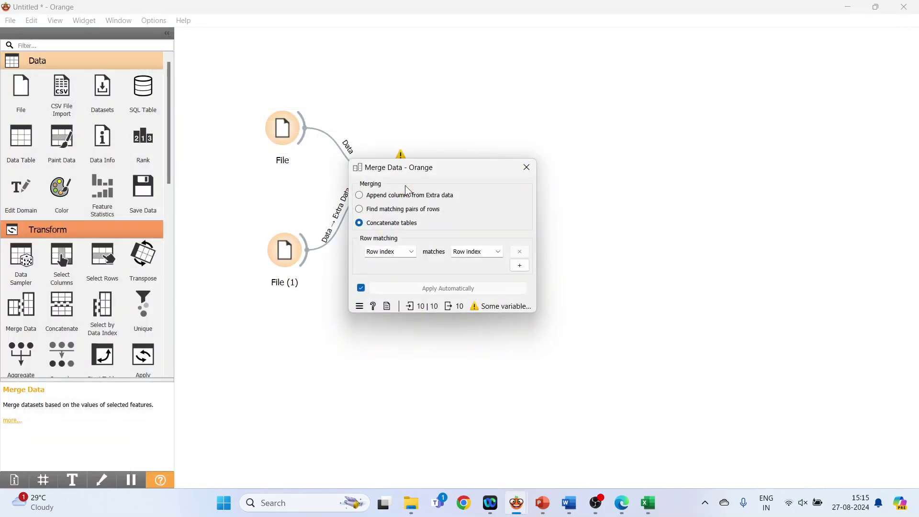
{"action": "left_click", "coordinate": [411, 252]}
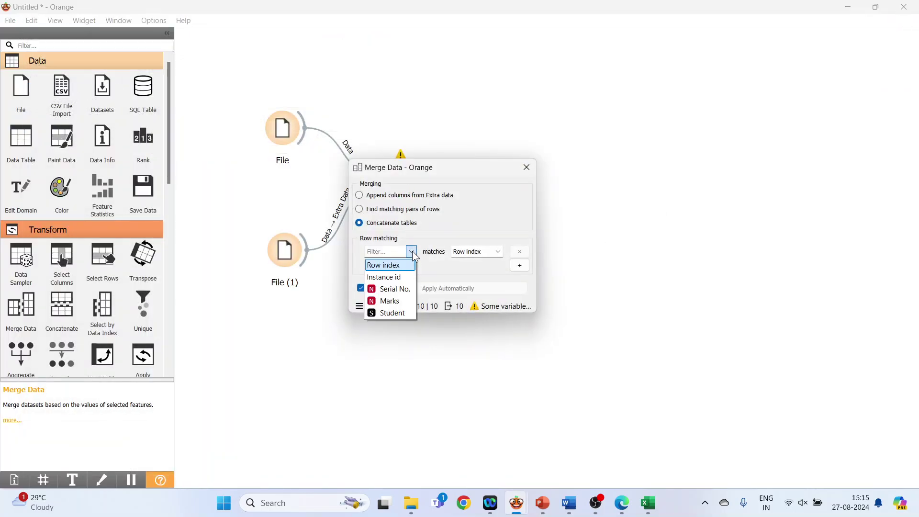
{"action": "left_click", "coordinate": [407, 290]}
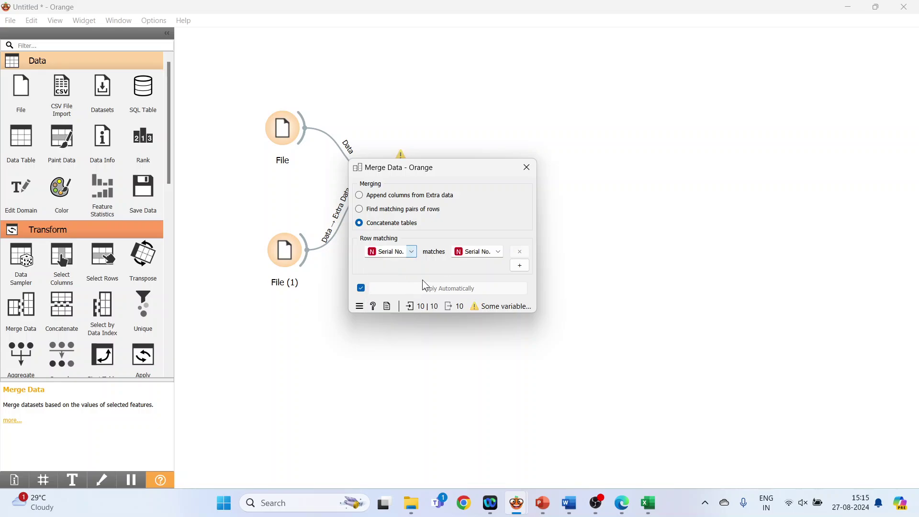
{"action": "left_click", "coordinate": [530, 166]}
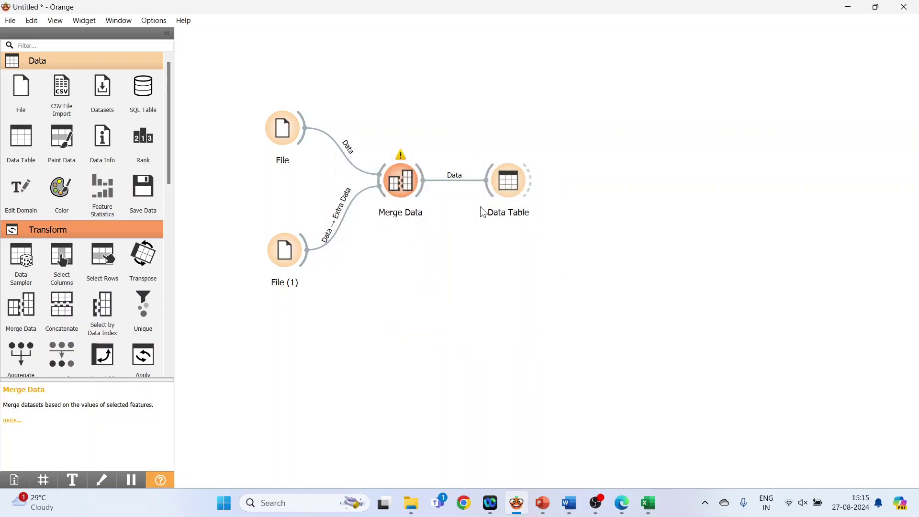
{"action": "double_click", "coordinate": [507, 187]}
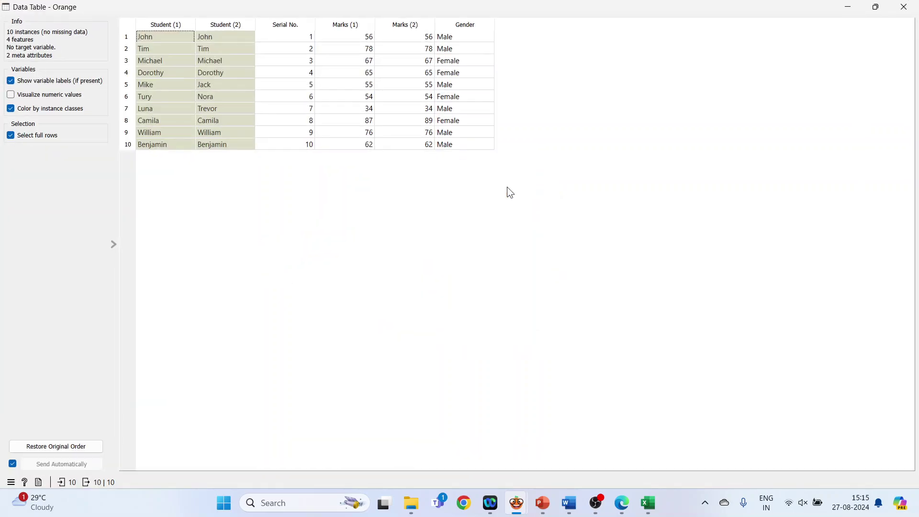
{"action": "left_click", "coordinate": [904, 6]}
Step: Set Merge Data's row matching to Student matches Student and open the concatenated result in the Data Table widget
{"action": "double_click", "coordinate": [404, 185]}
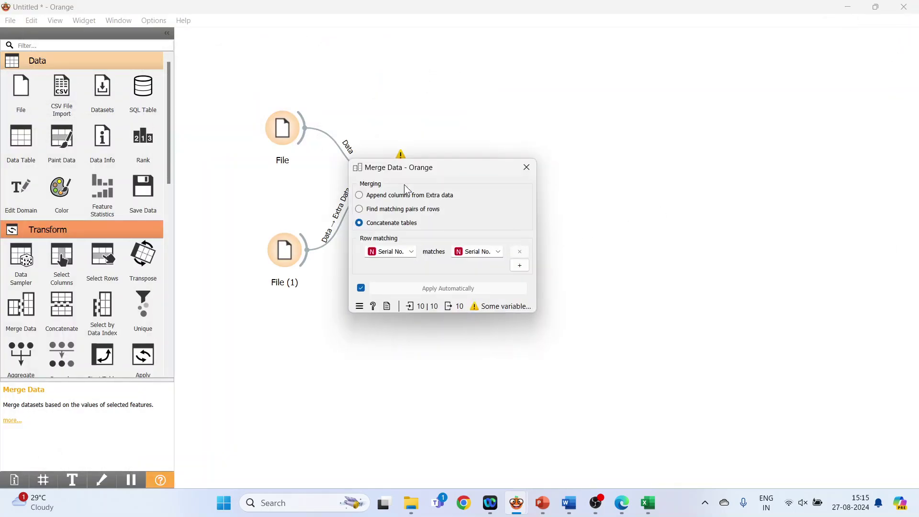
{"action": "left_click", "coordinate": [413, 254]}
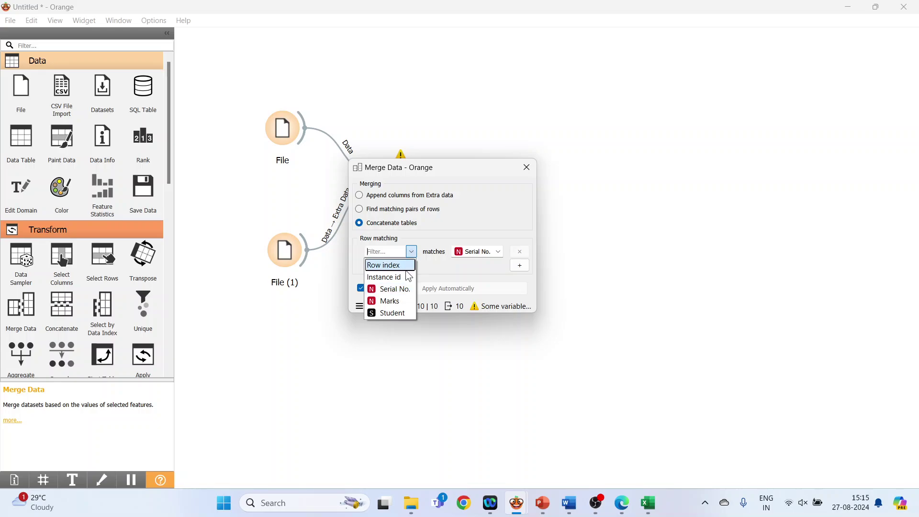
{"action": "left_click", "coordinate": [390, 312]}
{"action": "left_click", "coordinate": [499, 251]}
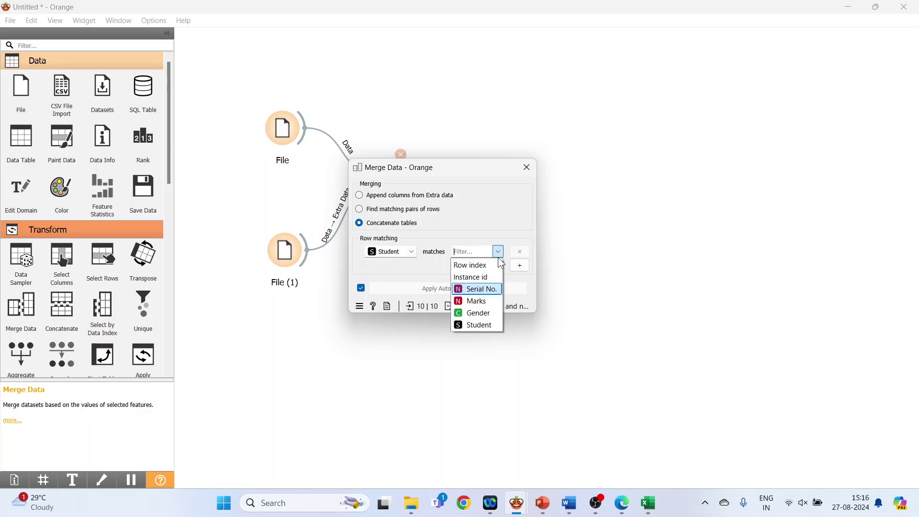
{"action": "left_click", "coordinate": [494, 326]}
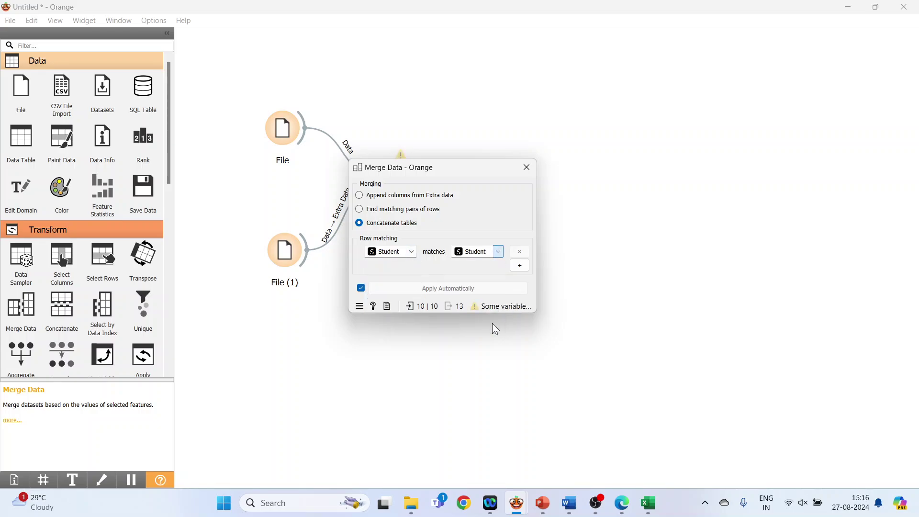
{"action": "left_click", "coordinate": [527, 167]}
{"action": "double_click", "coordinate": [503, 186]}
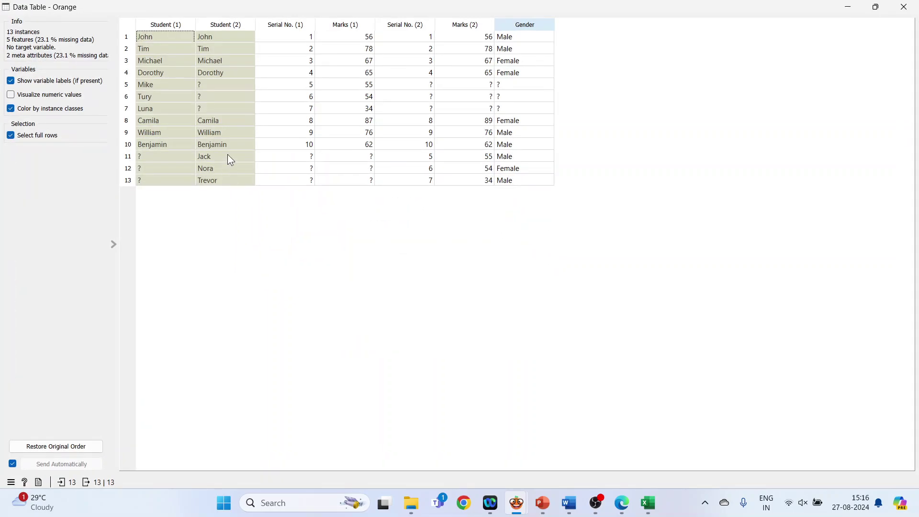
Step: Examine rows 1 to 4 of the concatenated table, comparing the Student (1) and Student (2) values
{"action": "left_click", "coordinate": [158, 41]}
{"action": "left_click", "coordinate": [156, 51]}
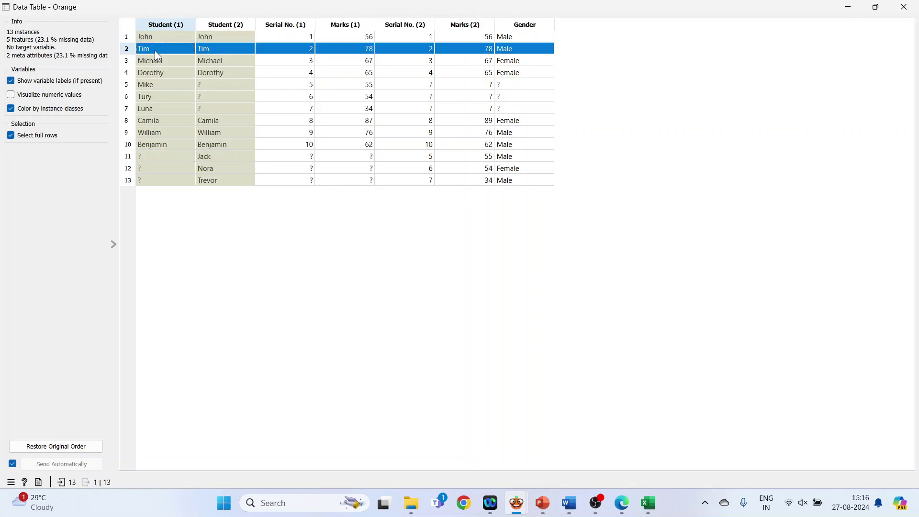
{"action": "left_click", "coordinate": [157, 64]}
{"action": "left_click", "coordinate": [160, 72]}
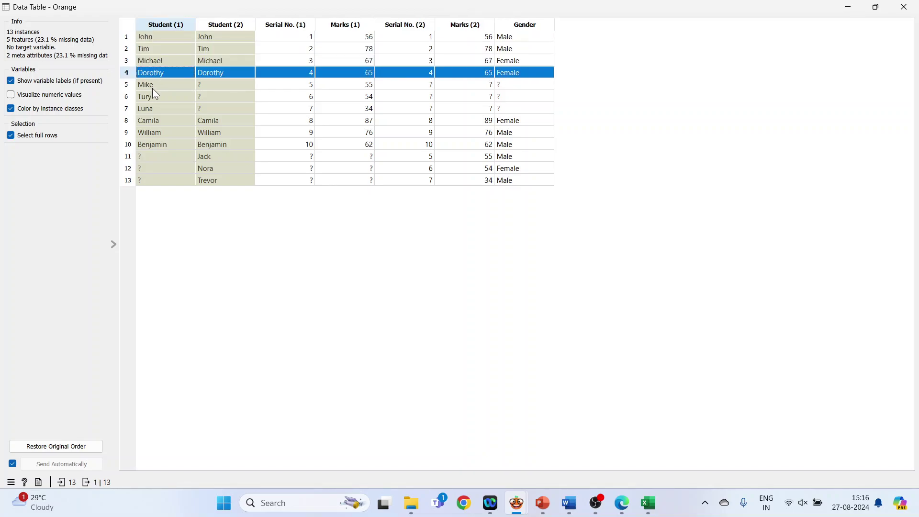
{"action": "left_click_drag", "start_coordinate": [154, 38], "coordinate": [155, 72]}
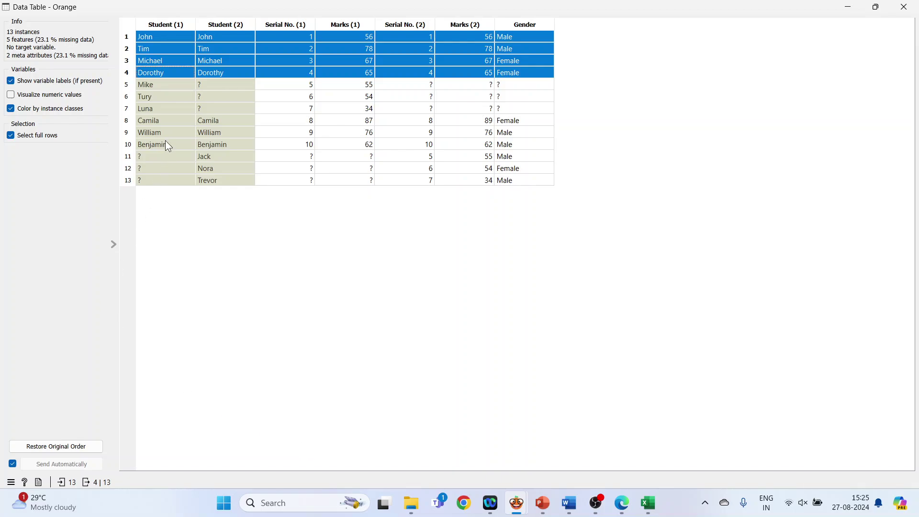
{"action": "left_click", "coordinate": [155, 42]}
{"action": "left_click", "coordinate": [156, 48]}
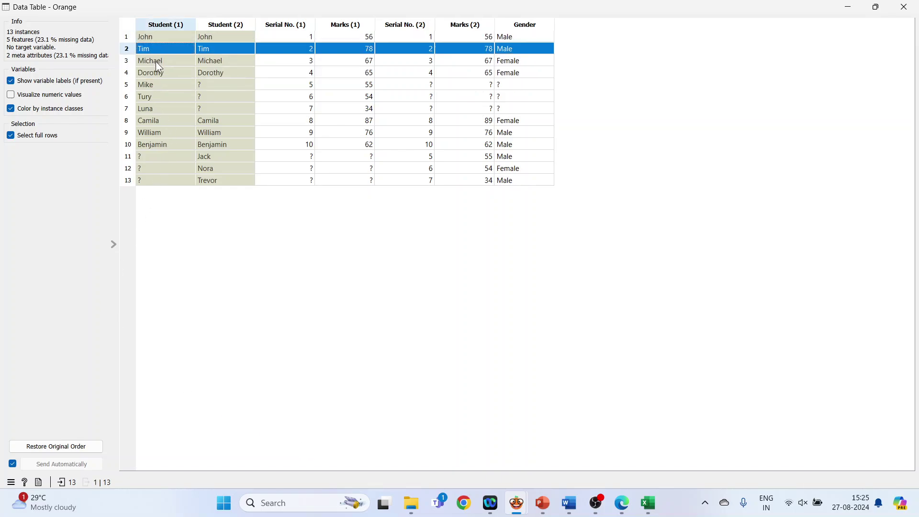
{"action": "left_click", "coordinate": [156, 61]}
{"action": "left_click", "coordinate": [157, 71]}
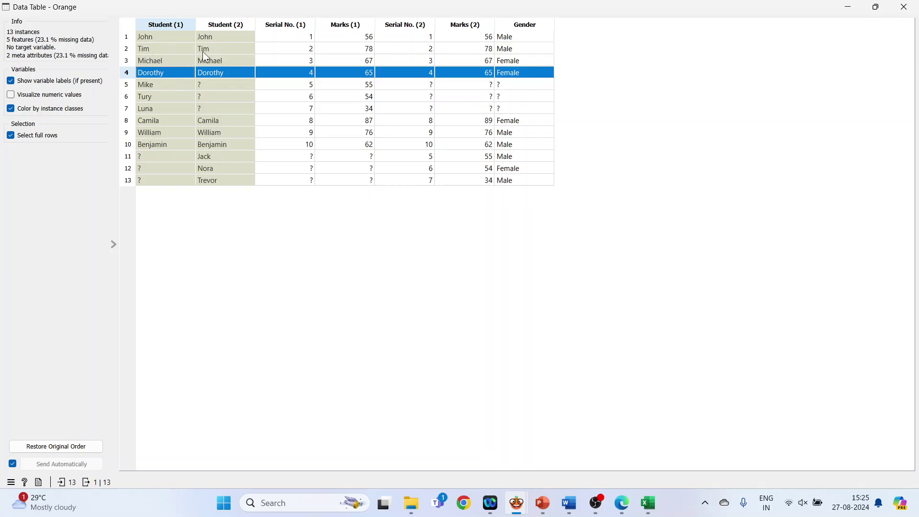
Step: Select rows 5 to 7 of the concatenated table to inspect the students without a match in the extra data
{"action": "left_click", "coordinate": [158, 83]}
{"action": "left_click", "coordinate": [157, 96]}
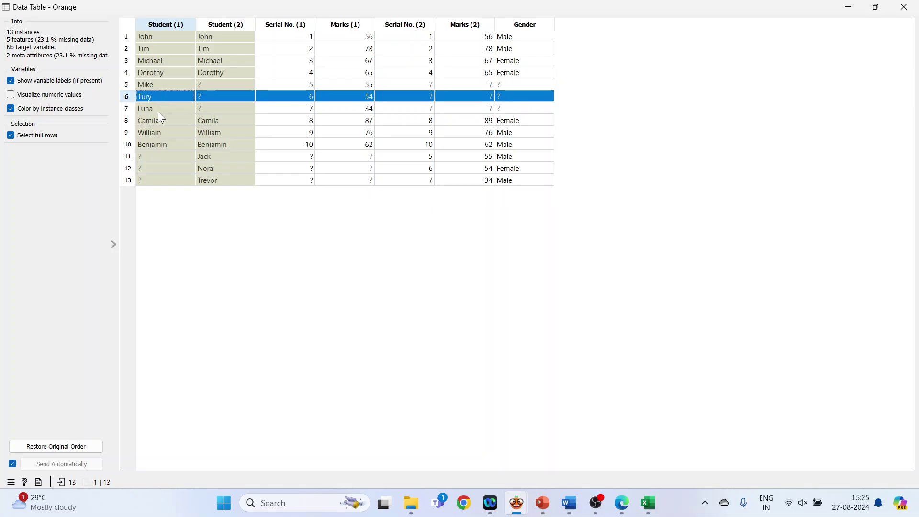
{"action": "left_click", "coordinate": [158, 110]}
{"action": "left_click_drag", "start_coordinate": [156, 86], "coordinate": [159, 111]}
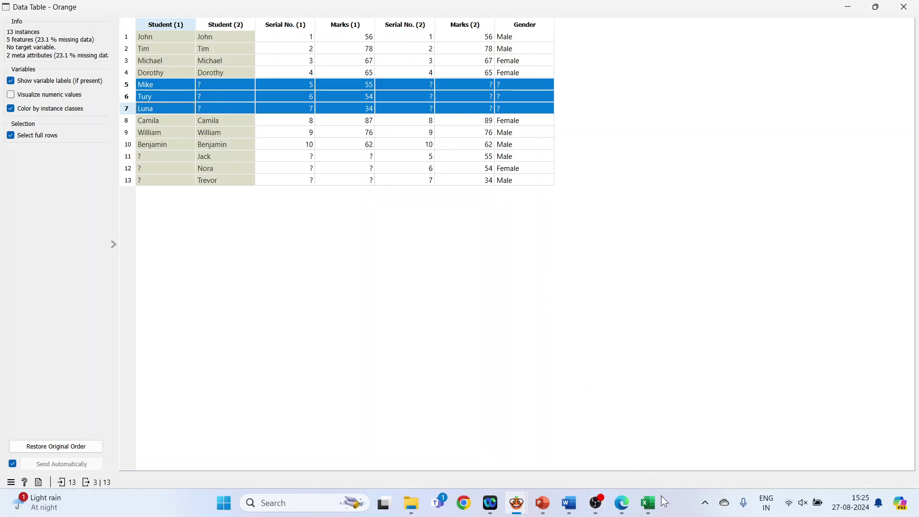
Step: Switch to the Section A workbook in Excel and select the students in B6:B8 to compare them with the merged table
{"action": "mouse_move", "coordinate": [649, 502]}
{"action": "left_click", "coordinate": [380, 449]}
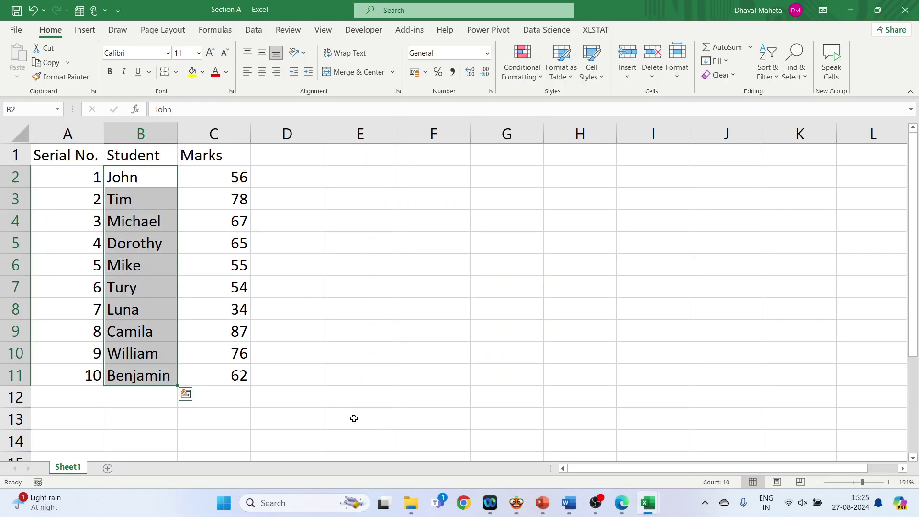
{"action": "left_click_drag", "start_coordinate": [148, 267], "coordinate": [147, 309]}
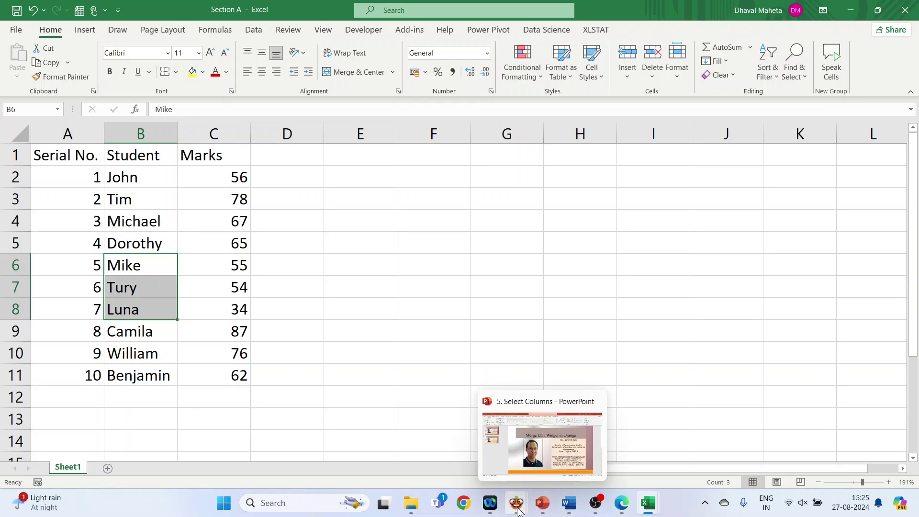
Step: Return to Orange's Data Table and select rows 11, 12 and 13 in turn to inspect students present only in the extra data
{"action": "mouse_move", "coordinate": [517, 507]}
{"action": "left_click", "coordinate": [576, 450]}
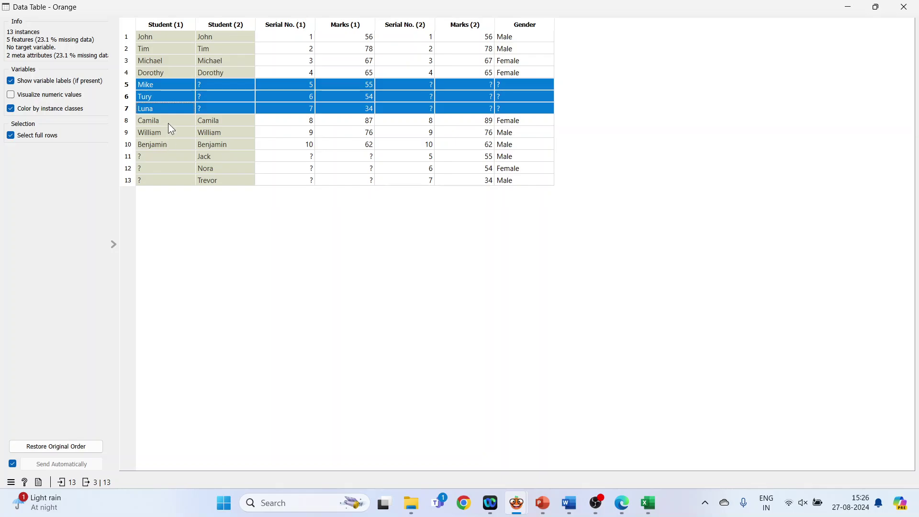
{"action": "left_click", "coordinate": [224, 158]}
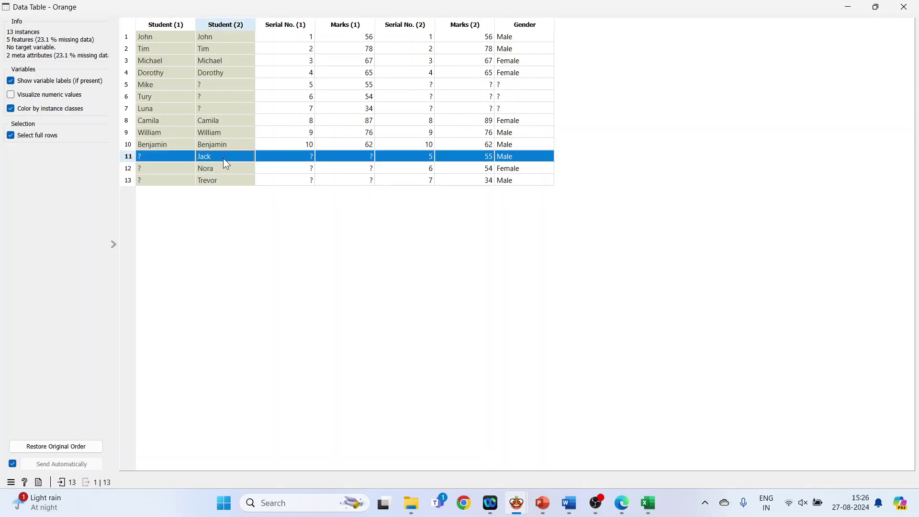
{"action": "left_click", "coordinate": [223, 167]}
{"action": "left_click", "coordinate": [223, 179]}
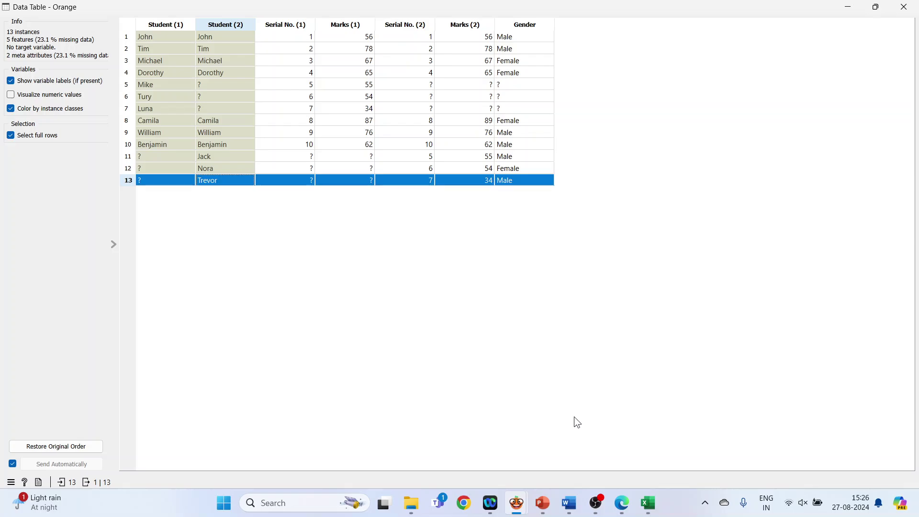
Step: In Excel's Section A(concatenate) workbook, cancel the Delete dialog and select B6:D8 to view the highlighted students' source values
{"action": "key", "text": "alt+Tab"}
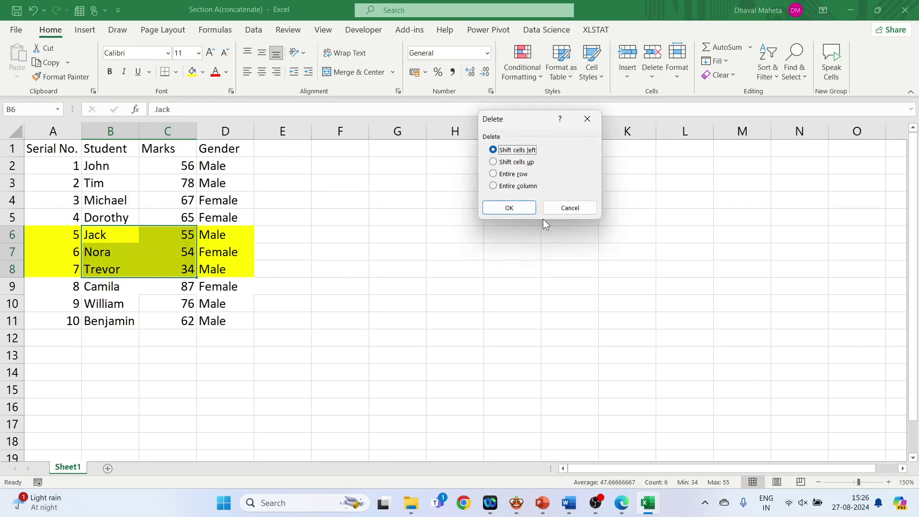
{"action": "left_click", "coordinate": [570, 207]}
{"action": "left_click", "coordinate": [397, 269]}
{"action": "left_click_drag", "start_coordinate": [115, 235], "coordinate": [229, 269]}
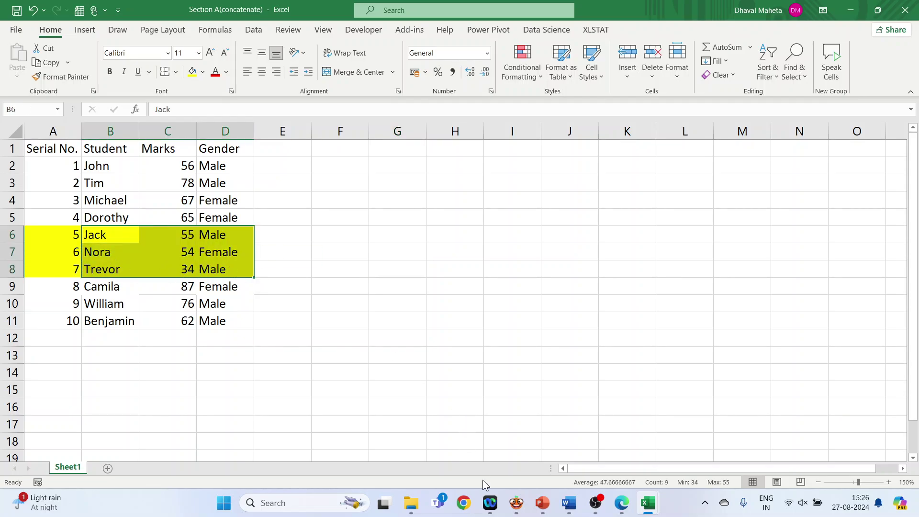
Step: Switch to Orange's Data Table and examine the Serial No. (1) and Marks (1) values across rows 1 to 13
{"action": "mouse_move", "coordinate": [517, 503]}
{"action": "left_click", "coordinate": [570, 458]}
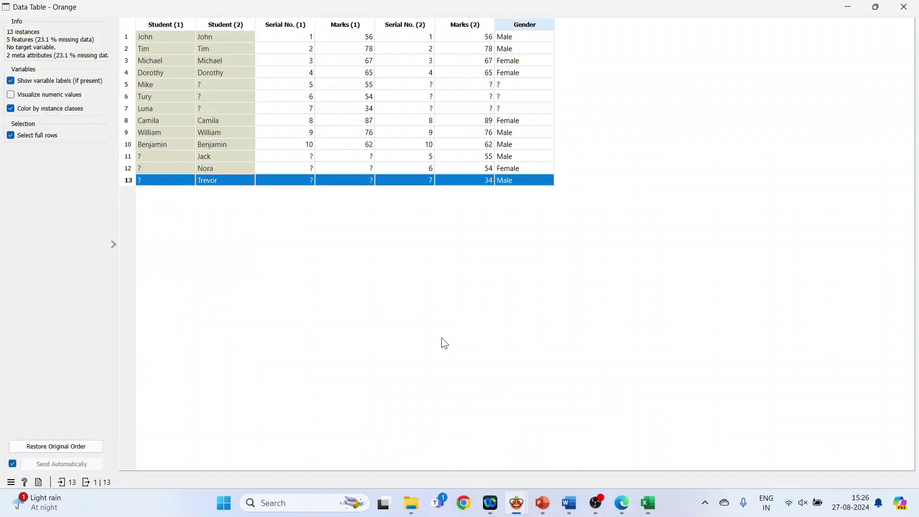
{"action": "left_click", "coordinate": [341, 219]}
{"action": "left_click_drag", "start_coordinate": [297, 43], "coordinate": [309, 182]}
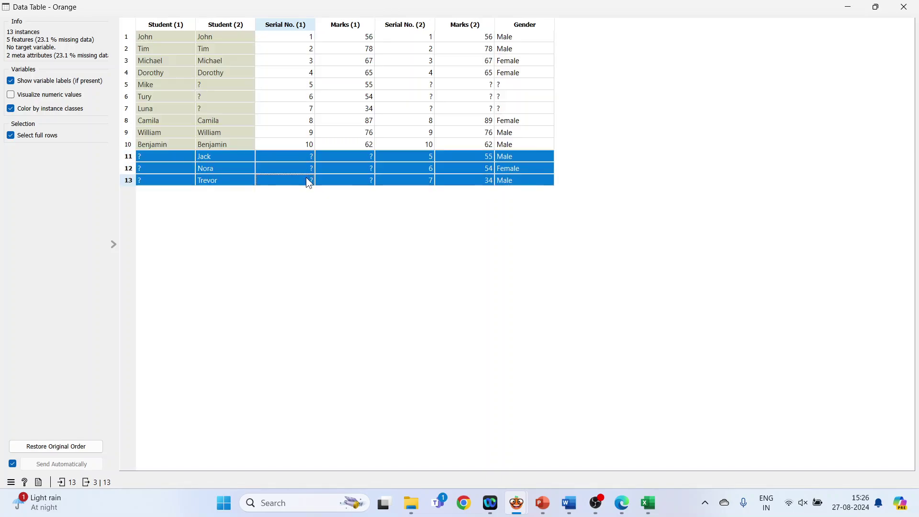
{"action": "left_click_drag", "start_coordinate": [366, 38], "coordinate": [365, 177]}
{"action": "left_click", "coordinate": [364, 157]}
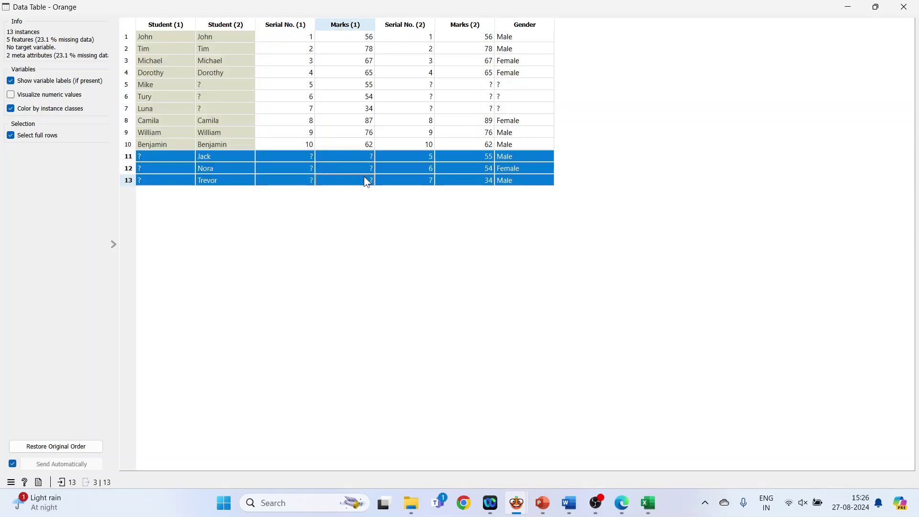
{"action": "left_click", "coordinate": [405, 240]}
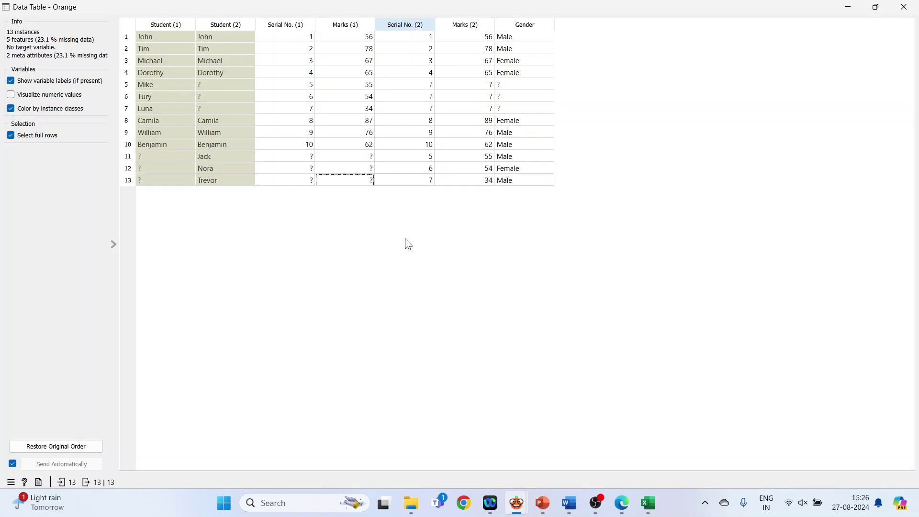
{"action": "left_click_drag", "start_coordinate": [348, 42], "coordinate": [349, 182]}
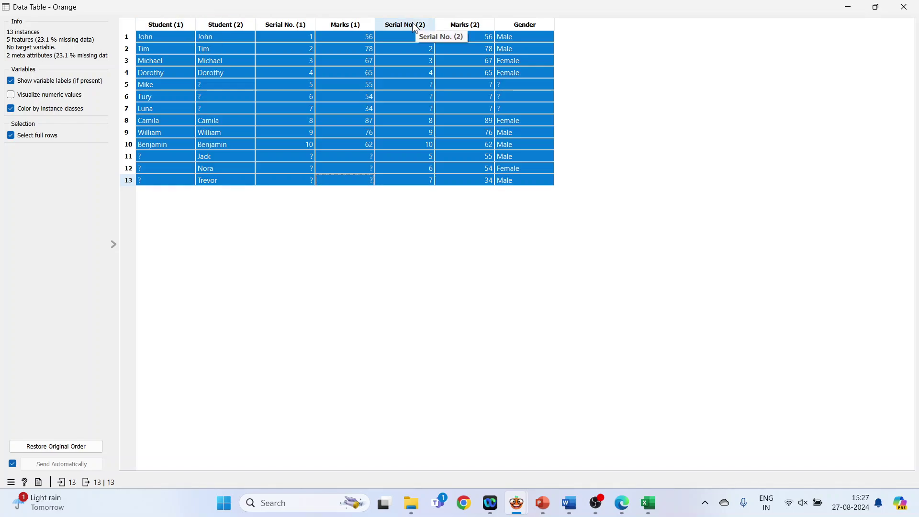
Step: Examine the Marks (2), Student (2) and Gender columns of the concatenated table, checking rows 5 to 7 individually
{"action": "left_click_drag", "start_coordinate": [464, 33], "coordinate": [480, 179]}
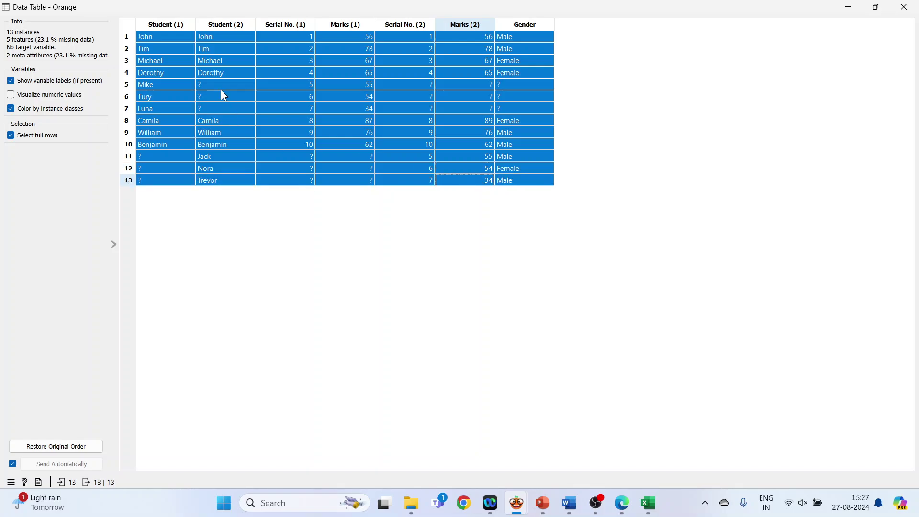
{"action": "left_click_drag", "start_coordinate": [218, 39], "coordinate": [226, 179]}
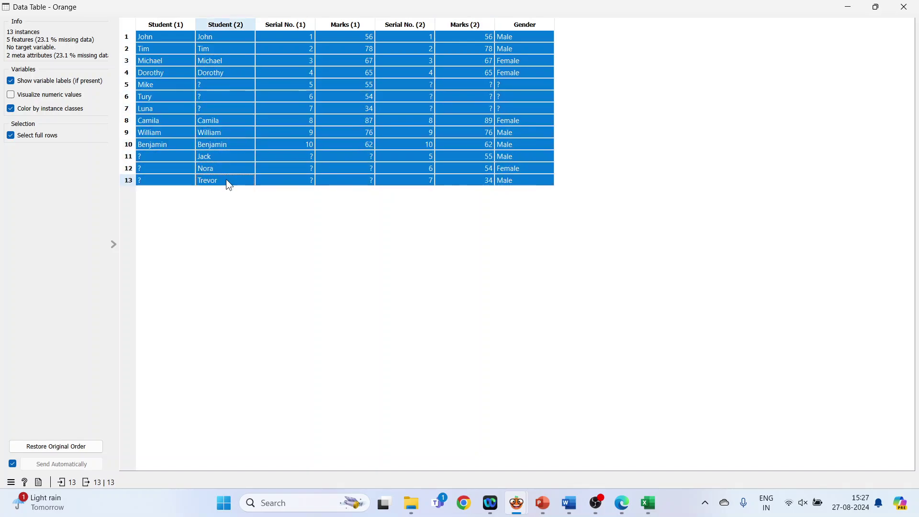
{"action": "left_click", "coordinate": [466, 85]}
{"action": "left_click", "coordinate": [466, 96]}
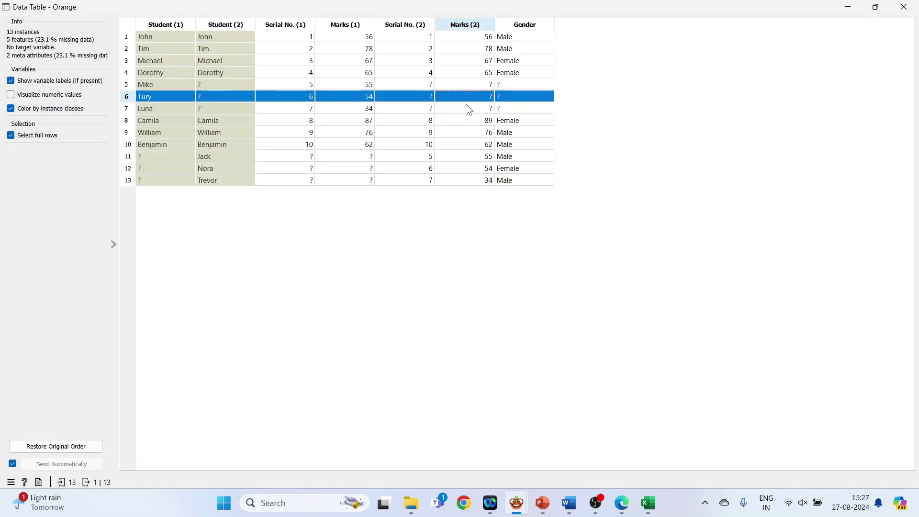
{"action": "left_click", "coordinate": [467, 106]}
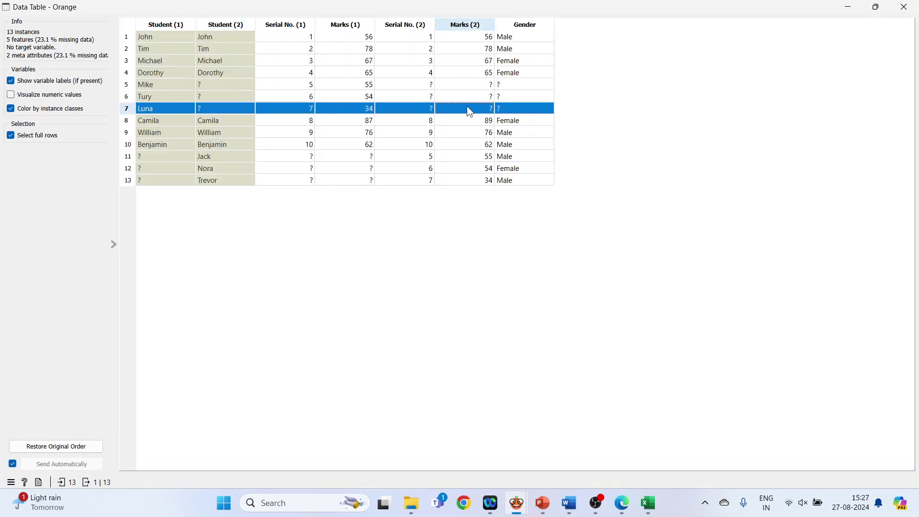
{"action": "left_click_drag", "start_coordinate": [534, 39], "coordinate": [643, 195]}
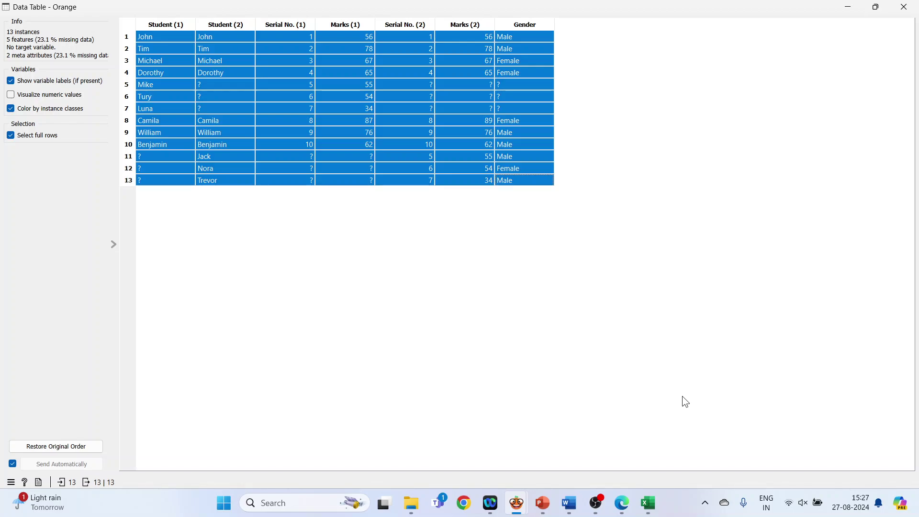
Step: Switch to the Section A workbook in Excel and select cell B9 and the whole Student column to inspect the matching field
{"action": "mouse_move", "coordinate": [649, 503]}
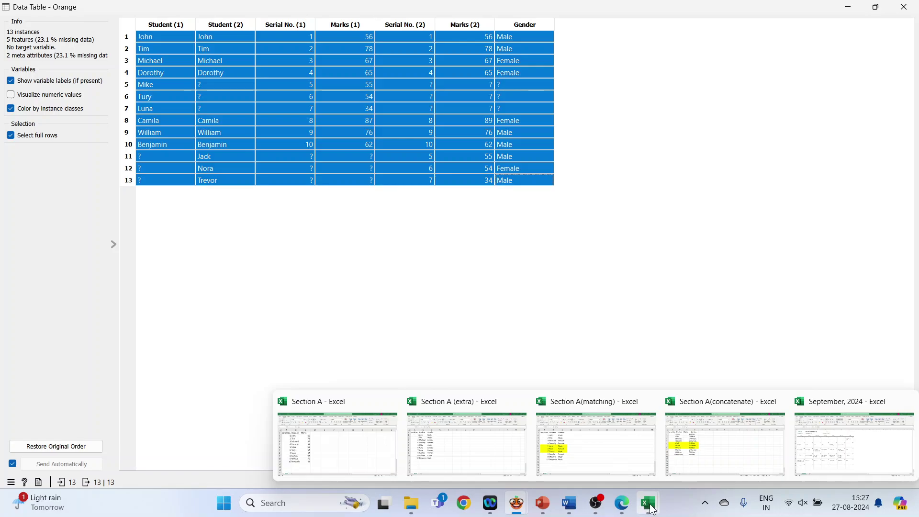
{"action": "left_click", "coordinate": [324, 450]}
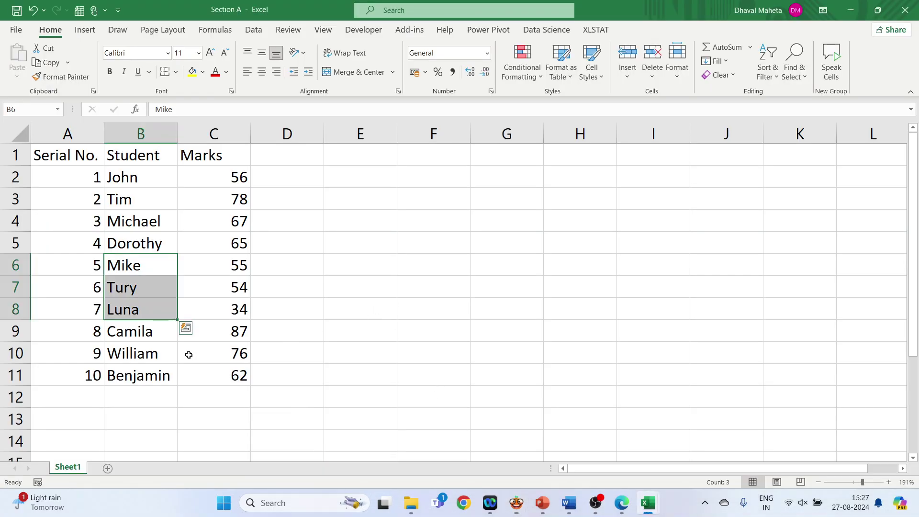
{"action": "left_click", "coordinate": [154, 334]}
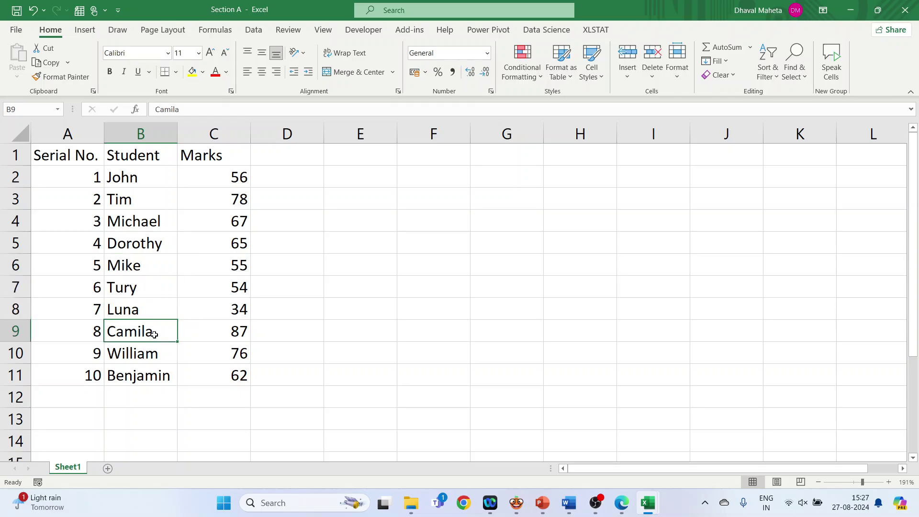
{"action": "left_click", "coordinate": [152, 133]}
Step: Switch to the Orange workflow canvas, review Merge Data's concatenation and row-matching settings, and close the widget
{"action": "left_click", "coordinate": [517, 503]}
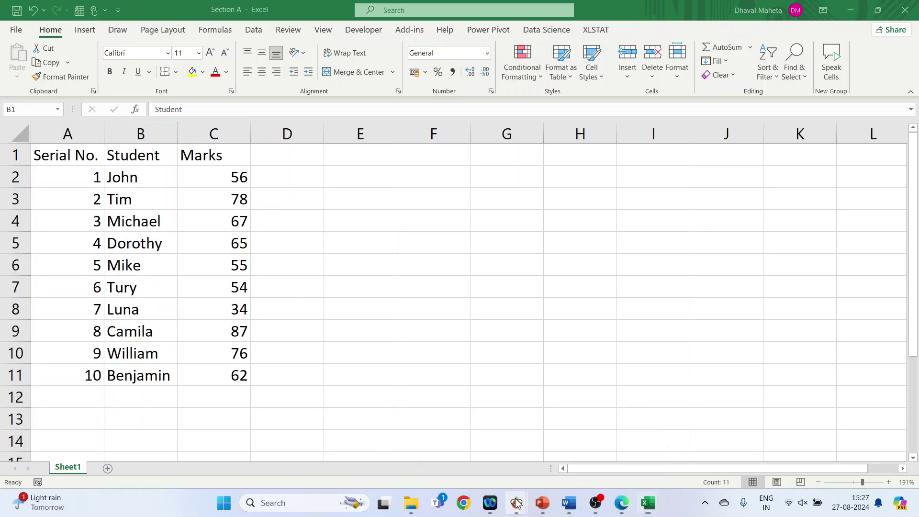
{"action": "left_click", "coordinate": [489, 448]}
{"action": "double_click", "coordinate": [398, 189]}
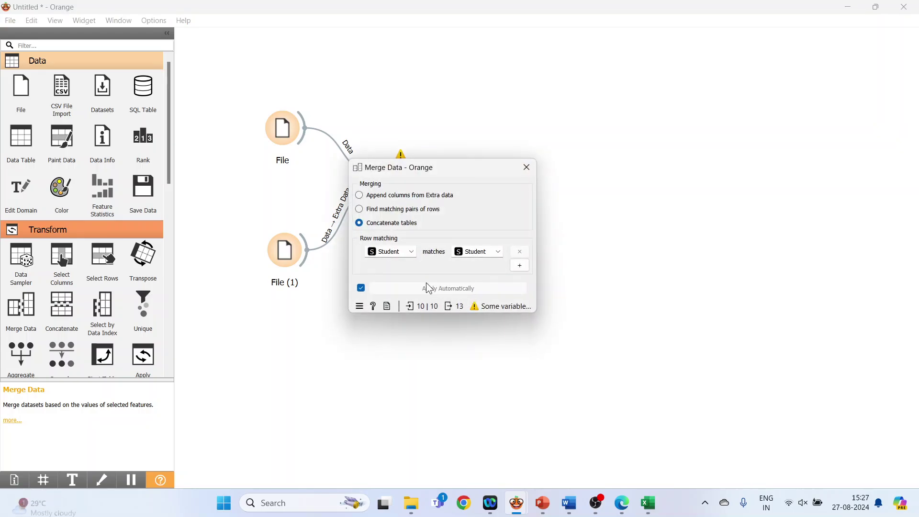
{"action": "left_click", "coordinate": [527, 167]}
Step: Return to Excel's Section A workbook and check the student in B9 and the corresponding marks in C9
{"action": "left_click", "coordinate": [649, 502]}
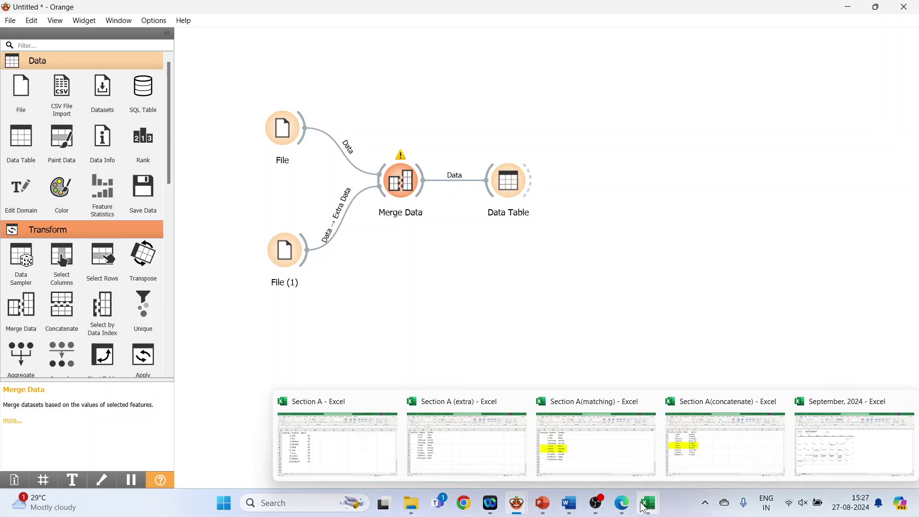
{"action": "left_click", "coordinate": [360, 462]}
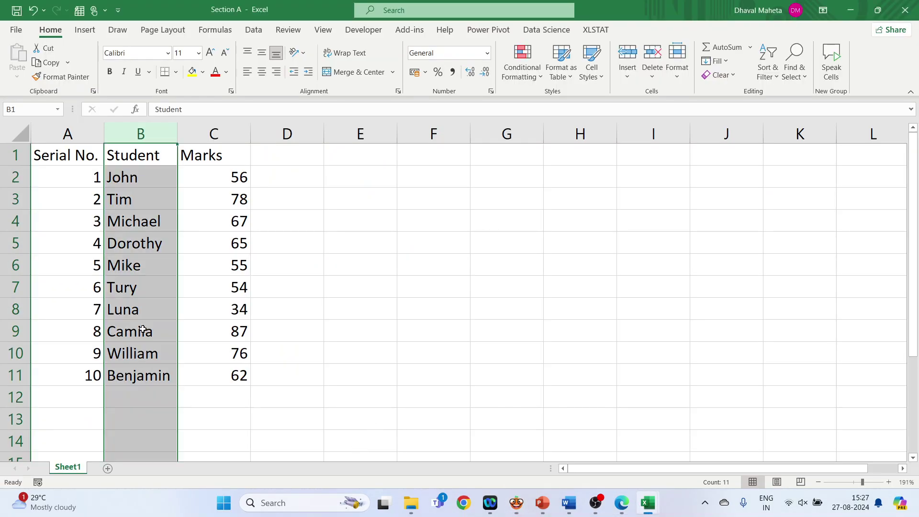
{"action": "left_click", "coordinate": [143, 330]}
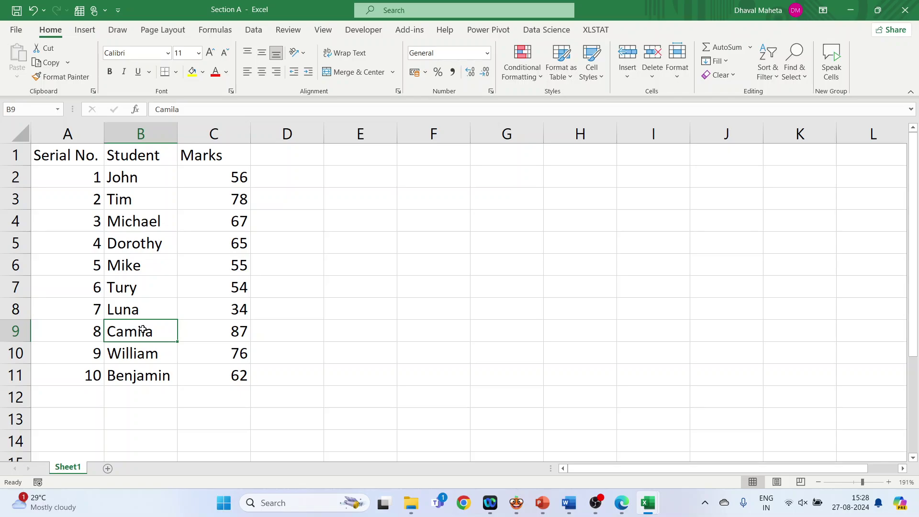
{"action": "left_click", "coordinate": [226, 329]}
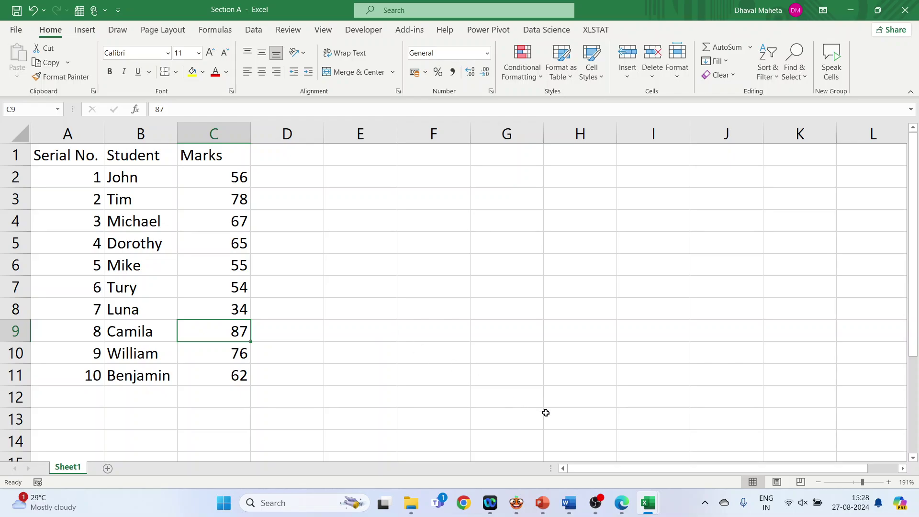
Step: In the Section A(concatenate) workbook, set the marks in cell C9 to 89
{"action": "mouse_move", "coordinate": [648, 502]}
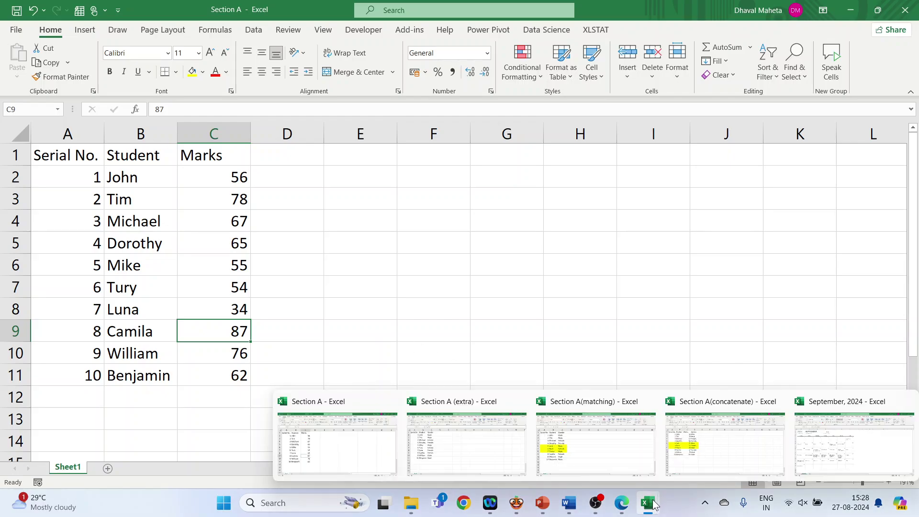
{"action": "left_click", "coordinate": [723, 440]}
{"action": "left_click", "coordinate": [177, 289]}
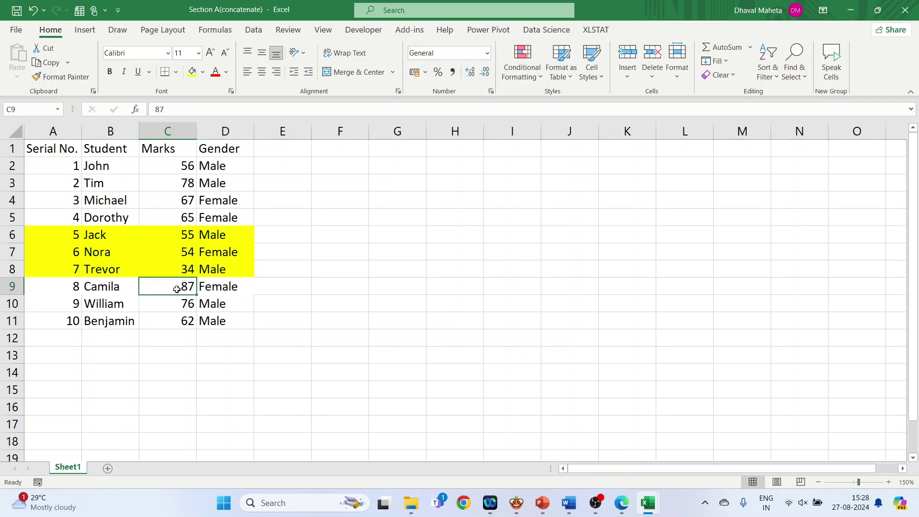
{"action": "type", "text": "89"}
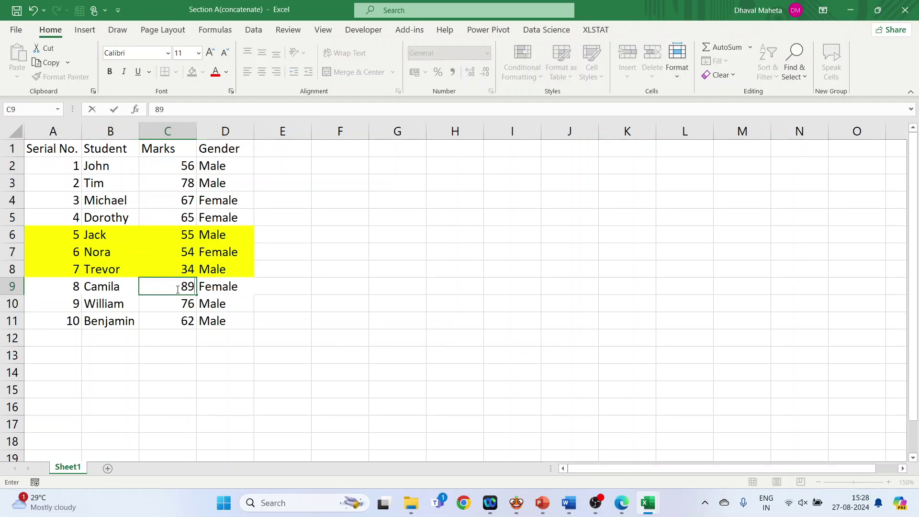
{"action": "key", "text": "Return"}
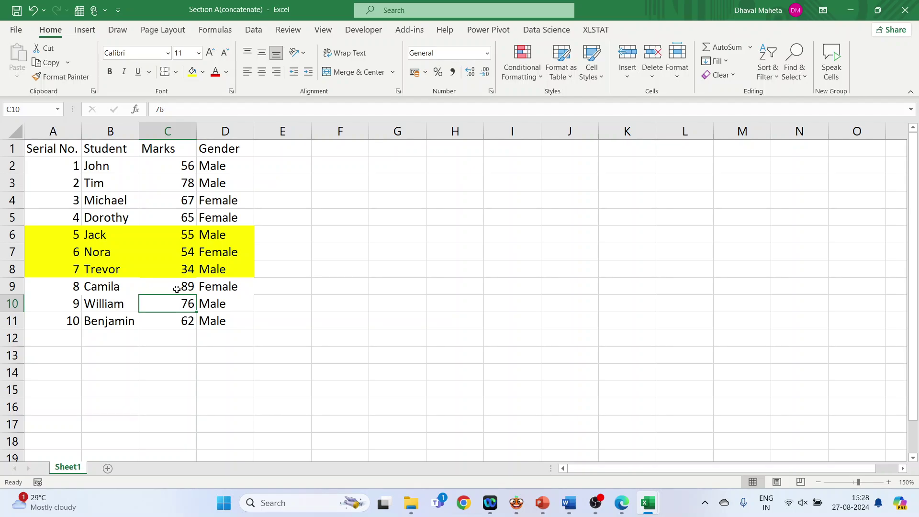
Step: Inspect the student name and marks in B9 and C9, and select the whole of row 9
{"action": "left_click", "coordinate": [116, 288]}
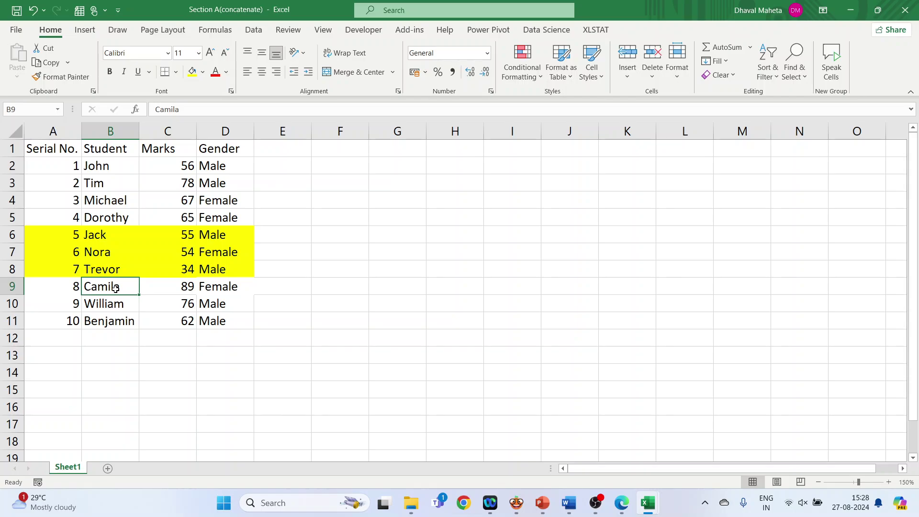
{"action": "left_click", "coordinate": [186, 288]}
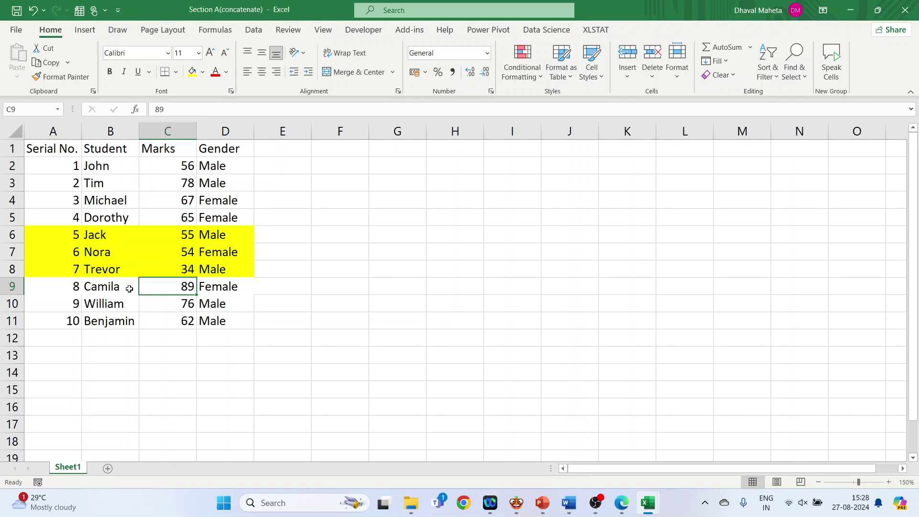
{"action": "left_click", "coordinate": [13, 287]}
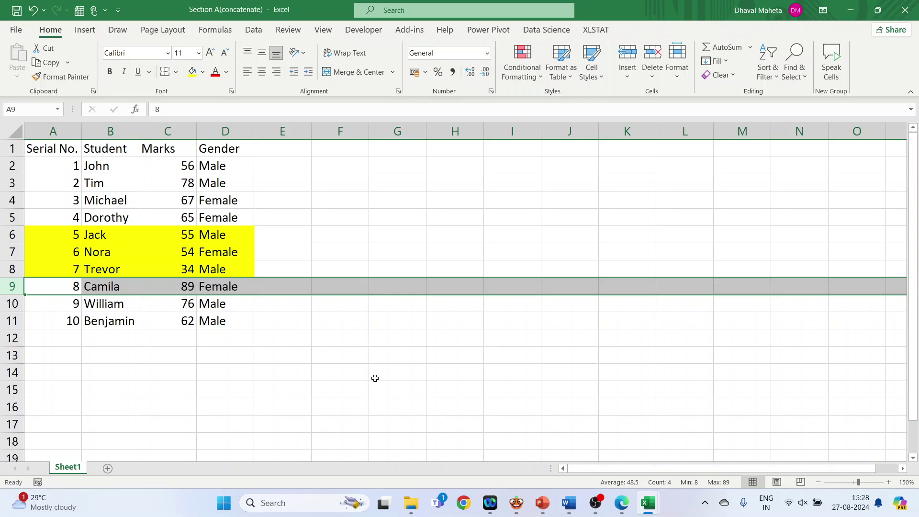
Step: Close the Section A(concatenate) workbook and switch back to the Orange workflow canvas
{"action": "left_click", "coordinate": [907, 9]}
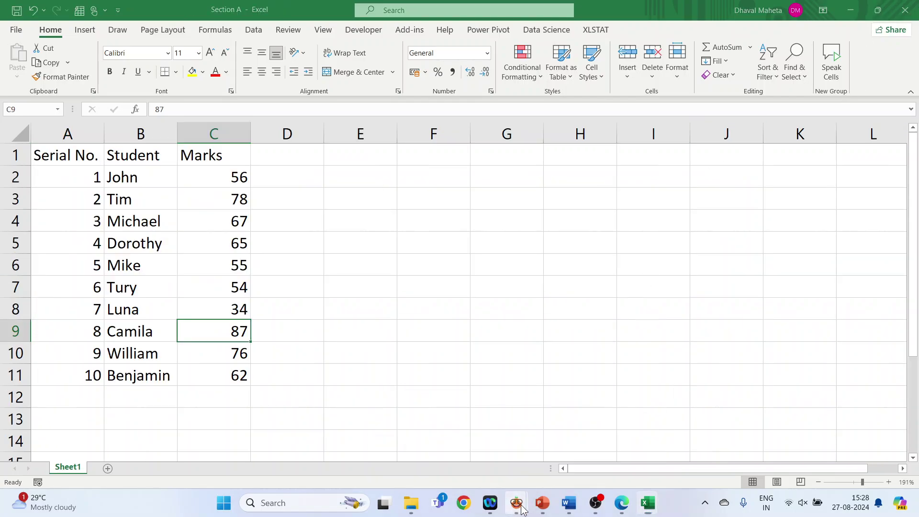
{"action": "mouse_move", "coordinate": [522, 510]}
{"action": "left_click", "coordinate": [484, 433]}
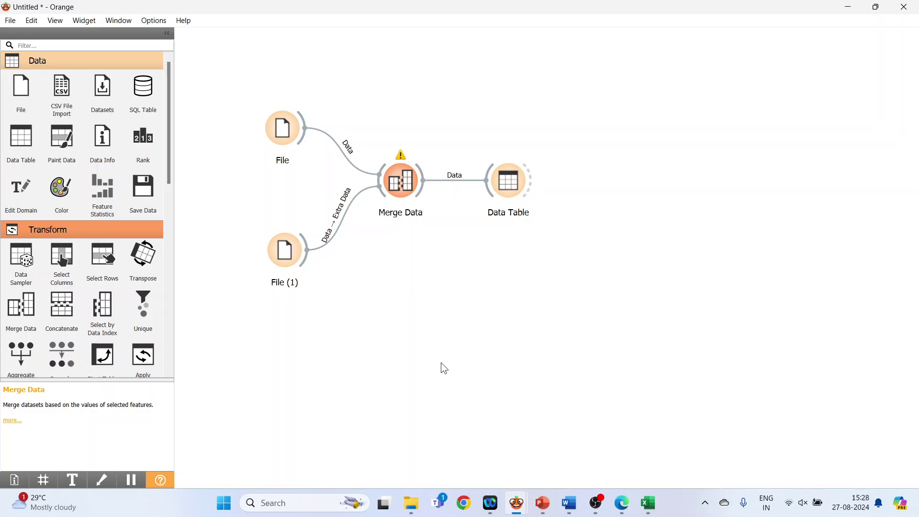
Step: Reload Section A(concatenate).xlsx in the File (1) widget and close its window
{"action": "double_click", "coordinate": [288, 257]}
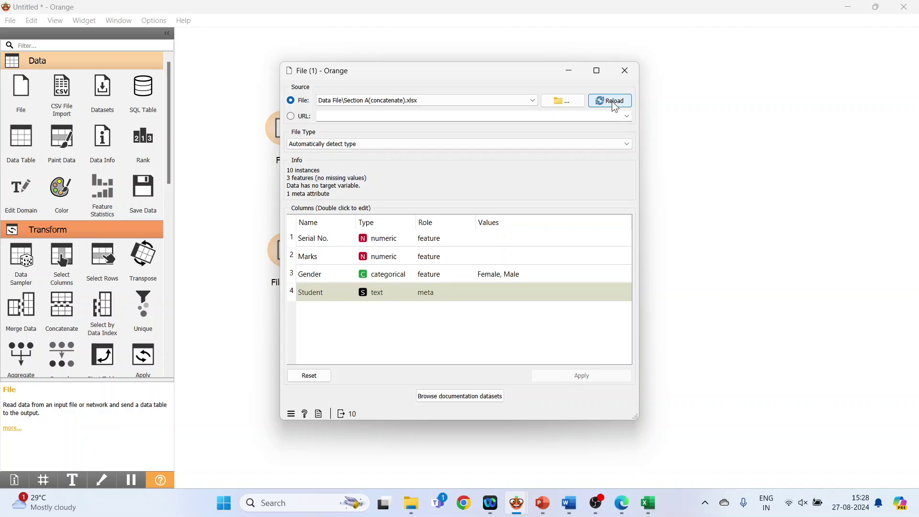
{"action": "left_click", "coordinate": [625, 71]}
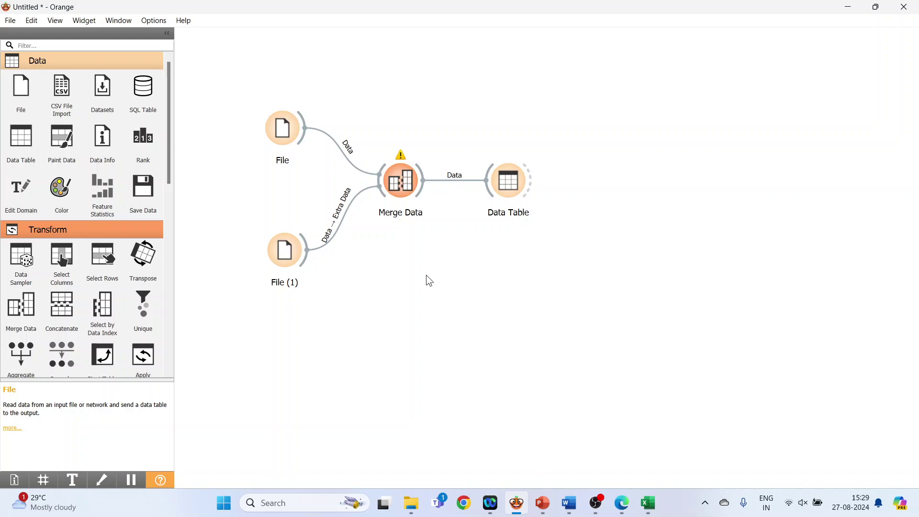
Step: Add a second row-matching condition to Merge Data that matches Marks with Marks, keeping the Concatenate tables option
{"action": "double_click", "coordinate": [404, 186]}
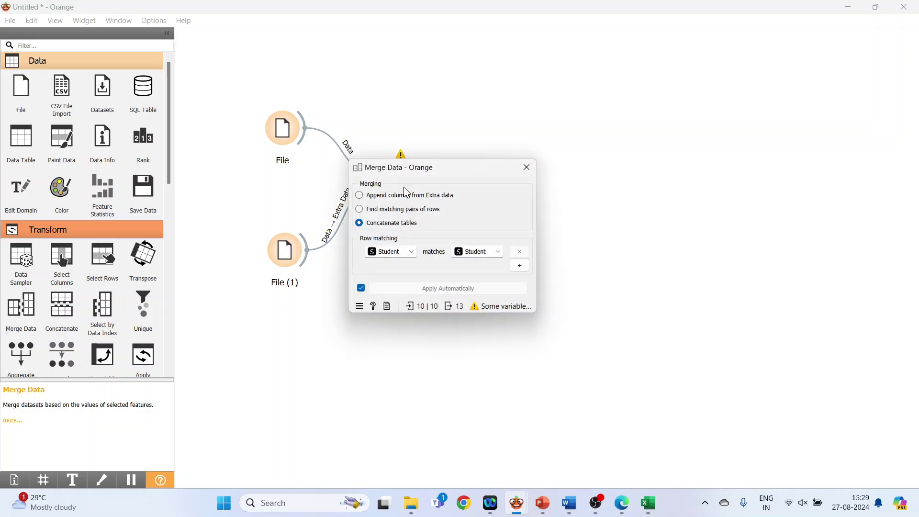
{"action": "left_click", "coordinate": [520, 266]}
{"action": "left_click", "coordinate": [418, 265]}
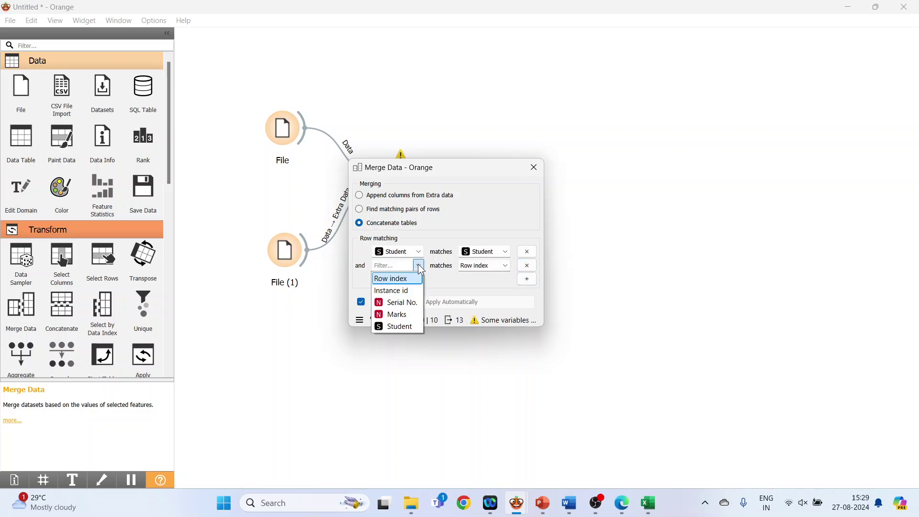
{"action": "left_click", "coordinate": [412, 318]}
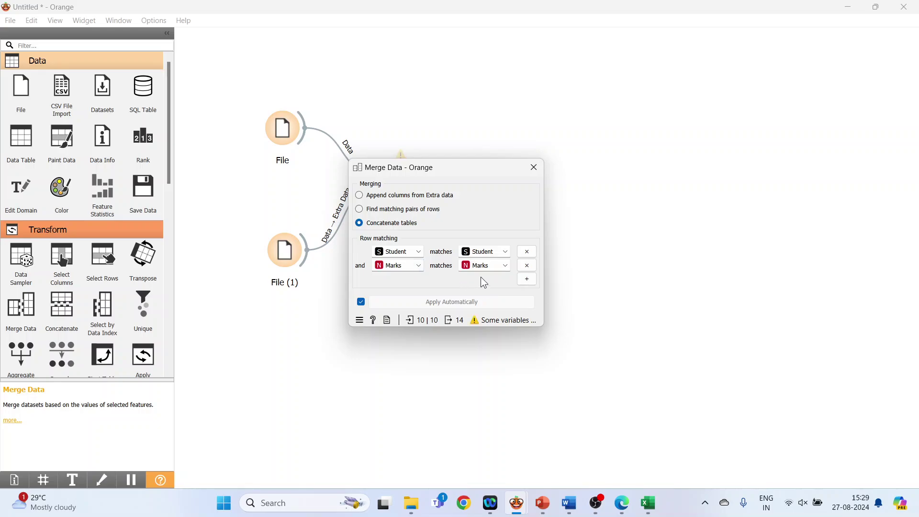
{"action": "left_click", "coordinate": [533, 169]}
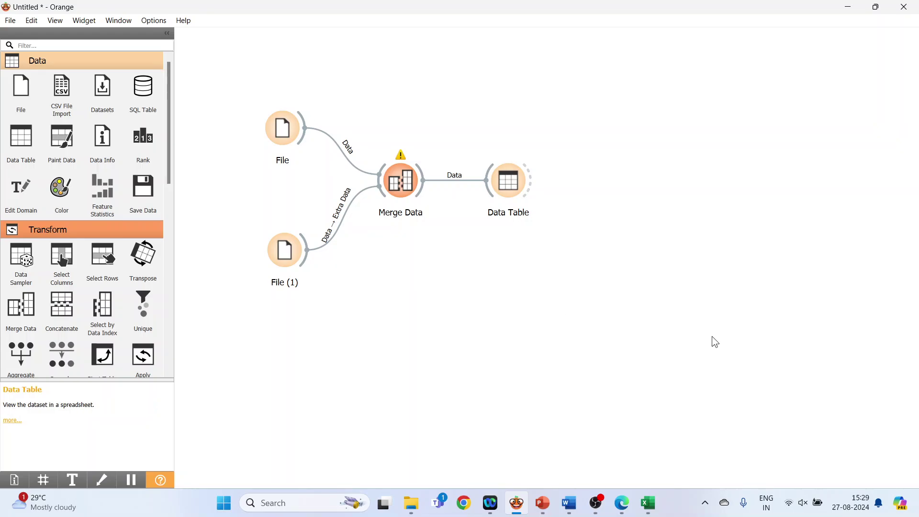
Step: View the concatenated output in Data Table, compare the same student's marks in rows 8 and 14, and close the table
{"action": "double_click", "coordinate": [507, 185]}
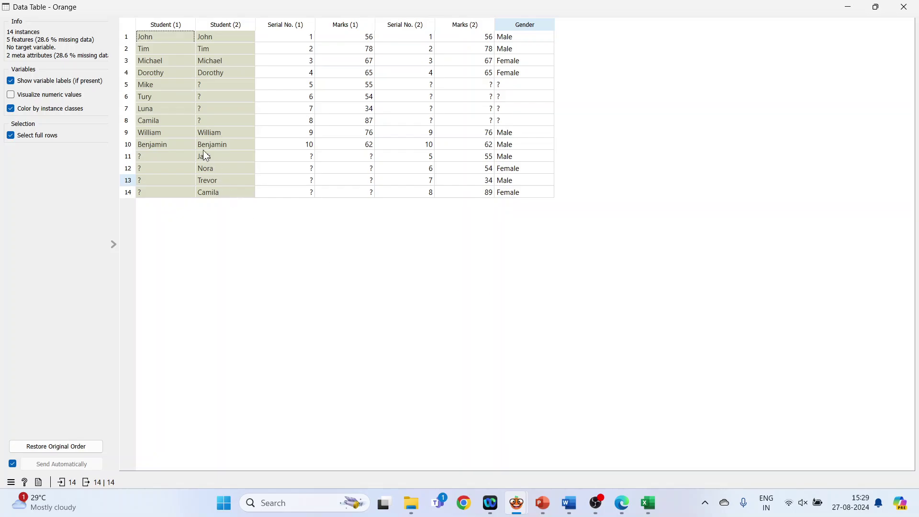
{"action": "left_click", "coordinate": [160, 122]}
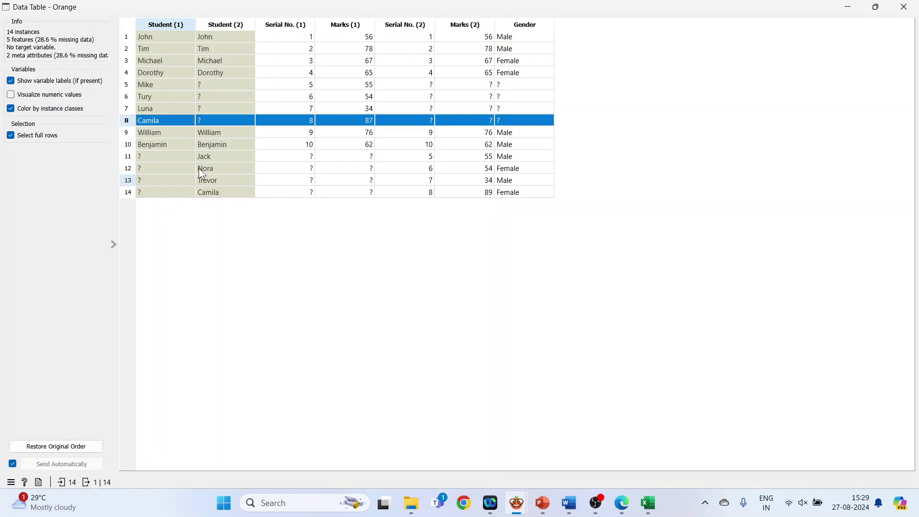
{"action": "left_click", "coordinate": [228, 193]}
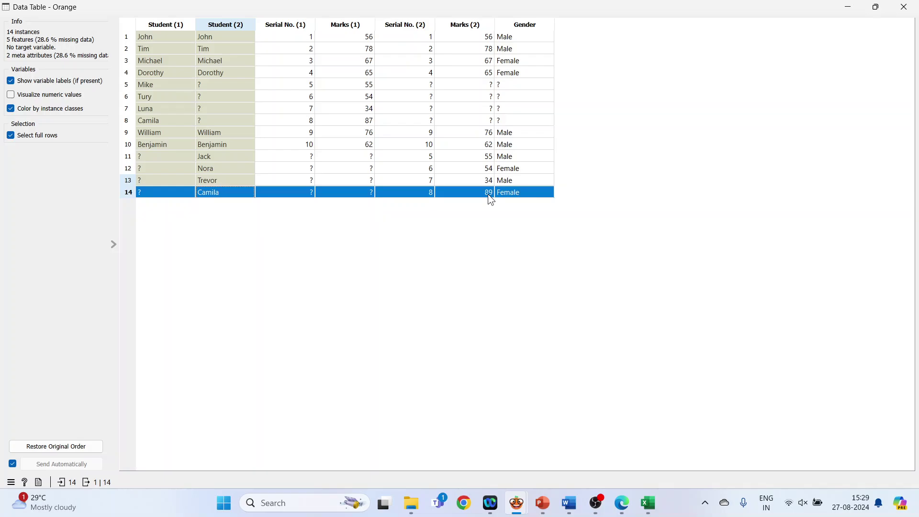
{"action": "left_click", "coordinate": [904, 7]}
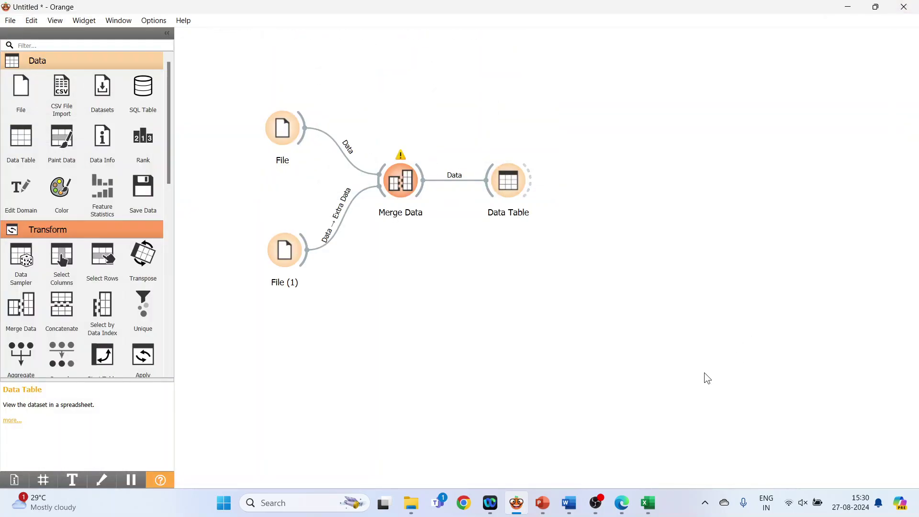
Step: Switch to the PowerPoint presentation and show the Thank You slide
{"action": "left_click", "coordinate": [543, 503]}
{"action": "left_click", "coordinate": [64, 234]}
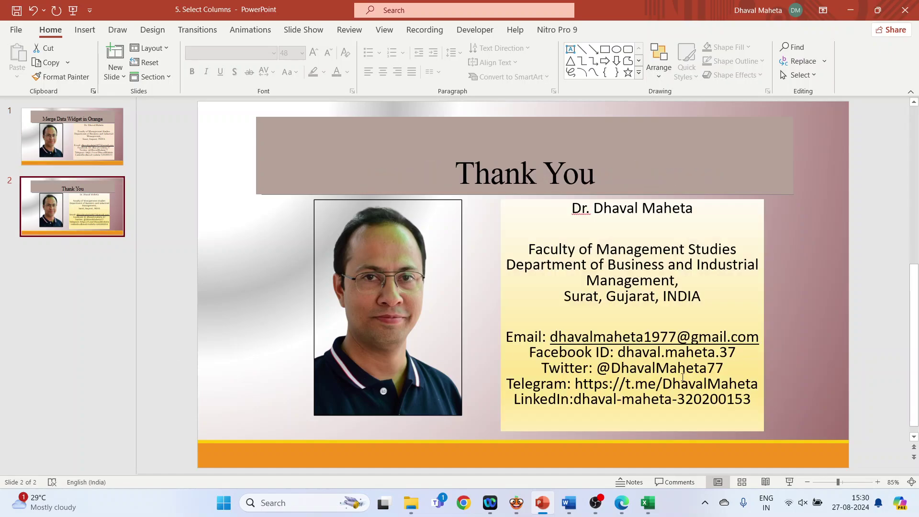